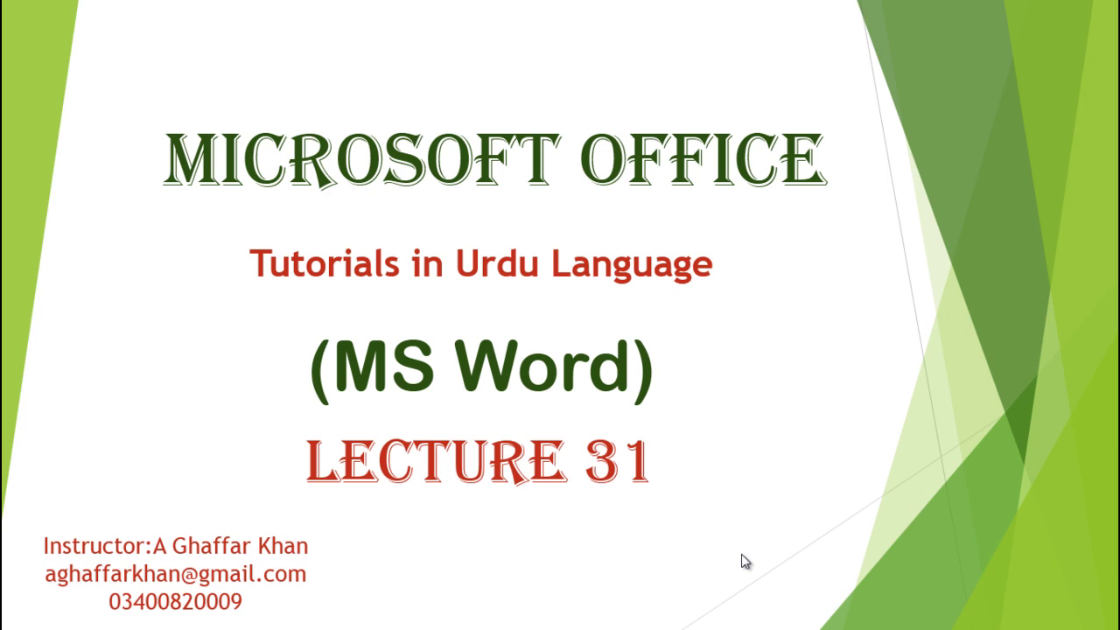
Step: Switch from the PowerPoint slide show to the blank Word document 'text'
key(alt+Tab)
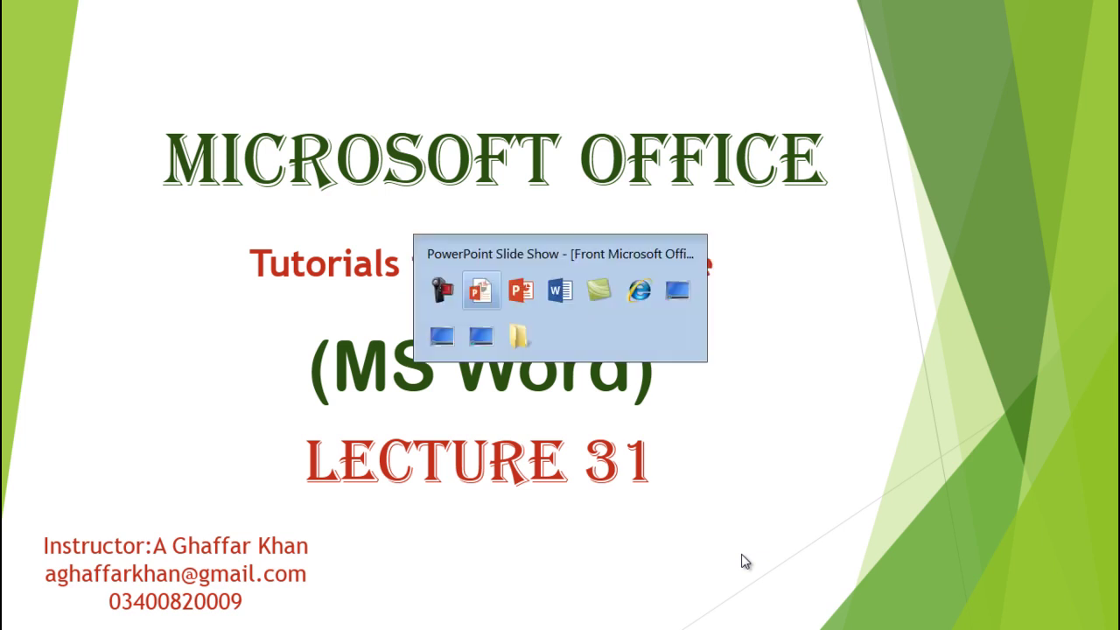
key(alt+Tab)
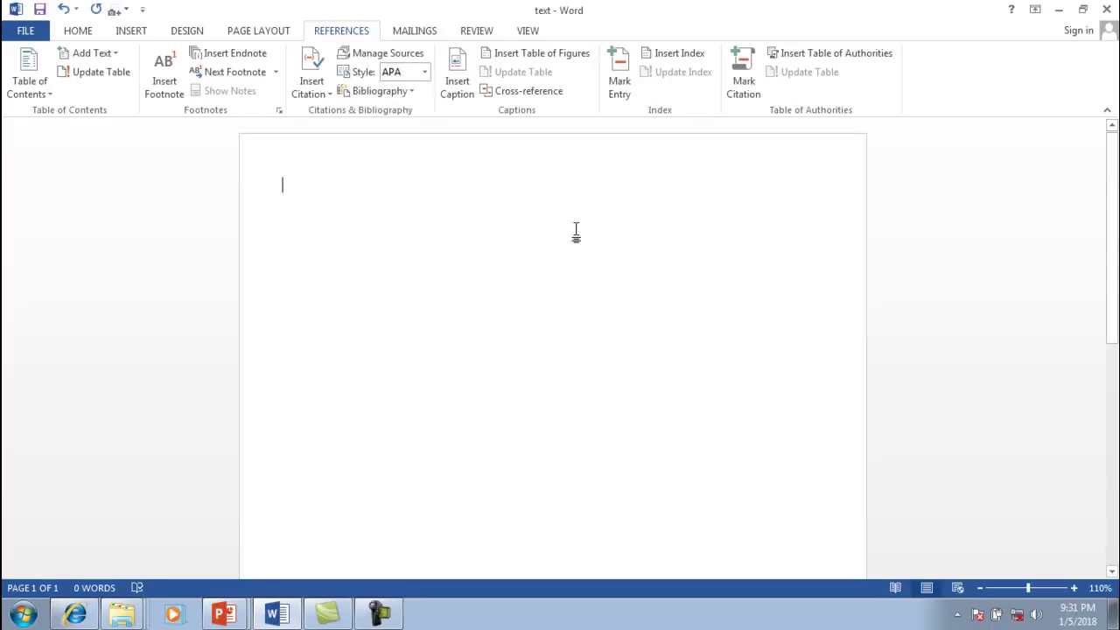
Step: Bring up Word's References tools, via Page Layout, in the blank 'text' document
click(245, 34)
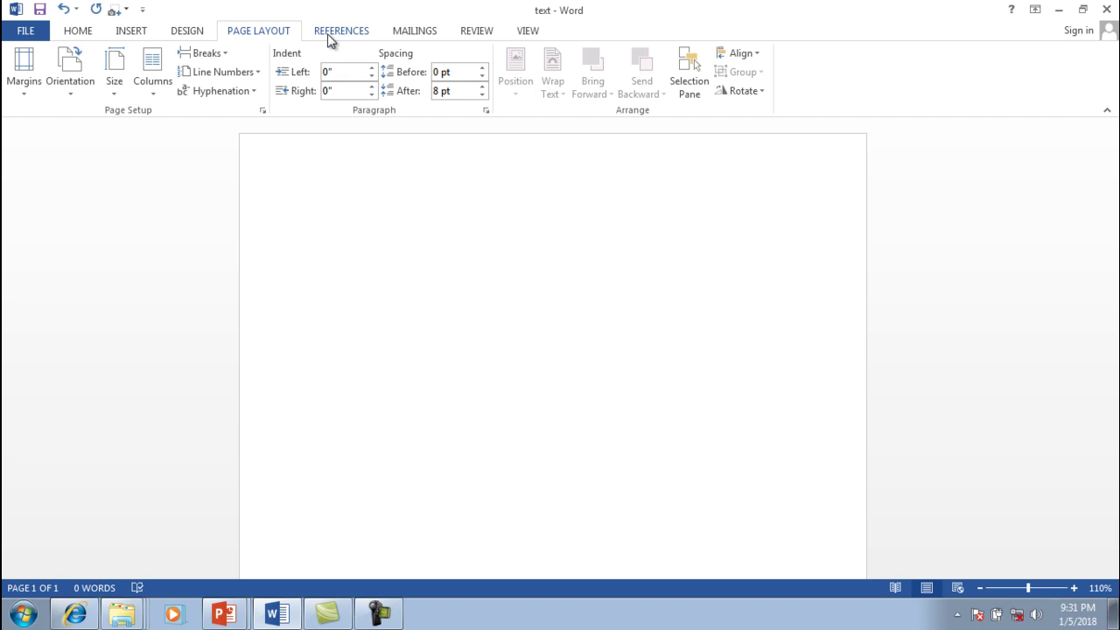
click(329, 40)
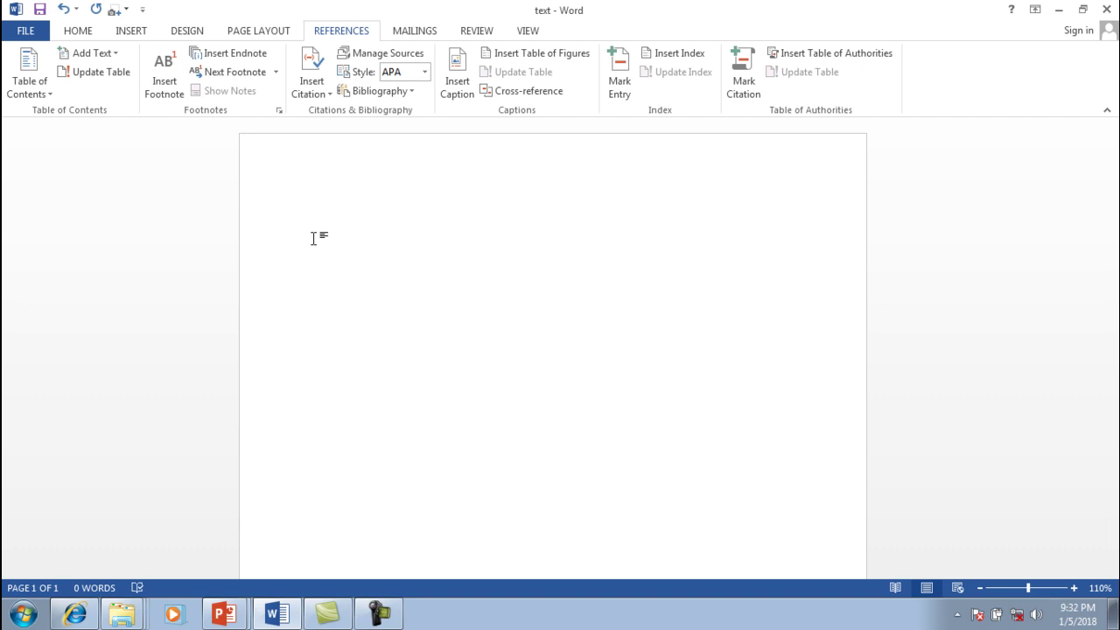
Step: Open the OBL Proposal document from the Recent Documents list
click(27, 31)
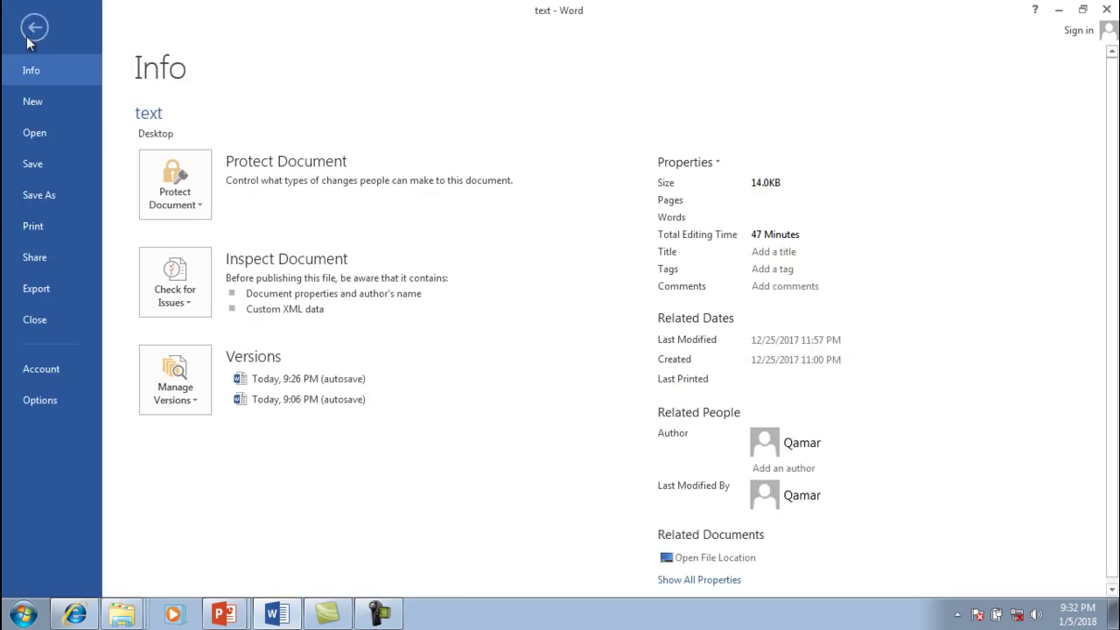
click(29, 136)
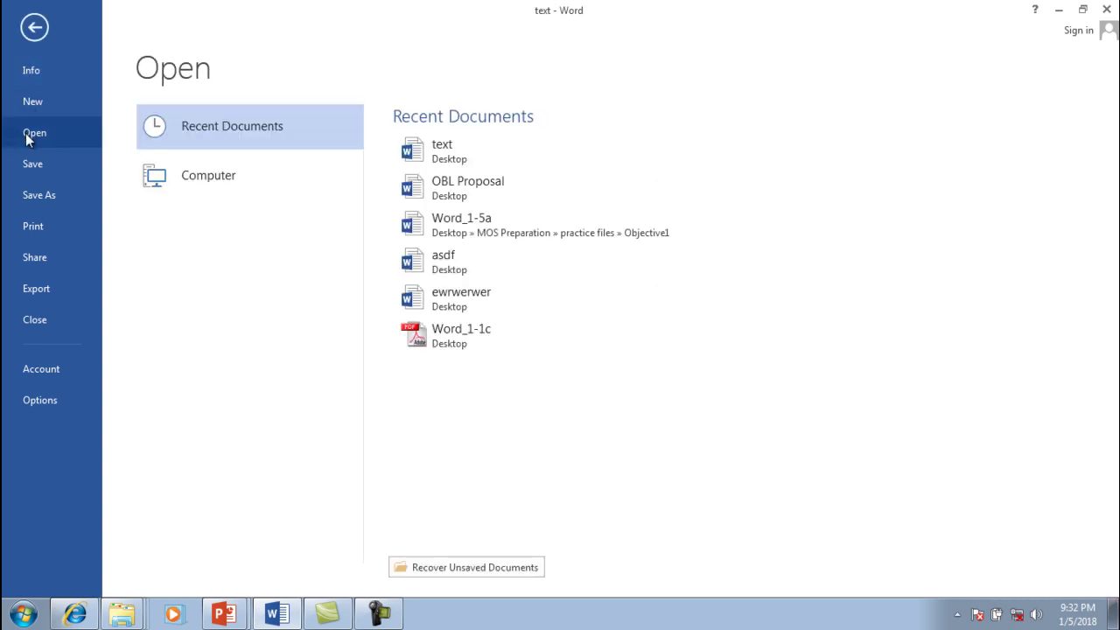
click(446, 187)
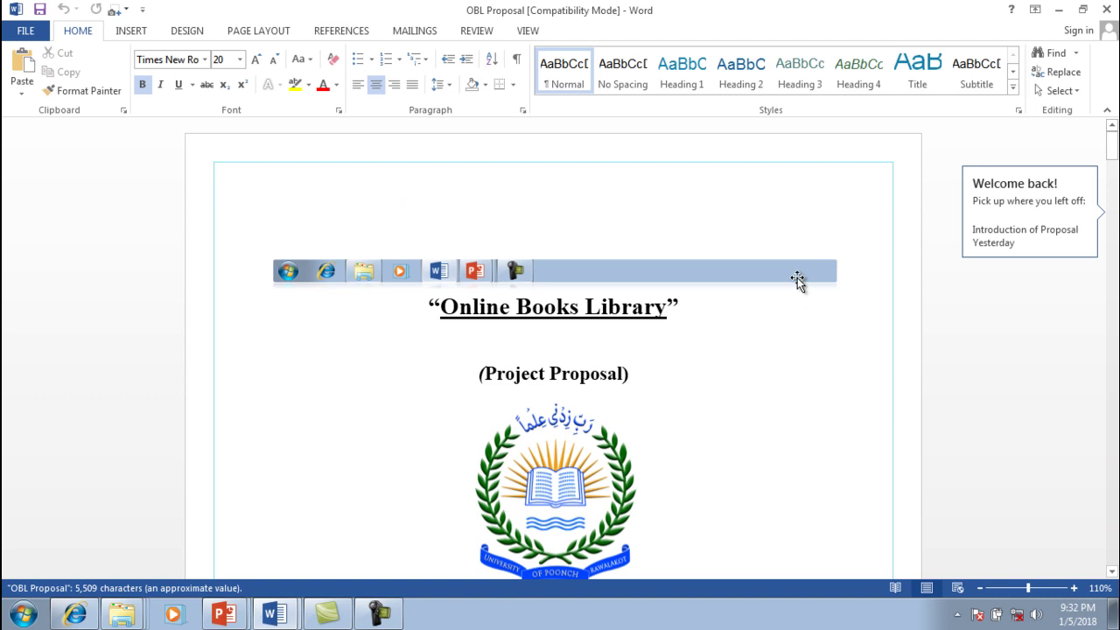
Step: Delete the stray taskbar picture from the cover and scroll to the page-3 table of contents
click(798, 277)
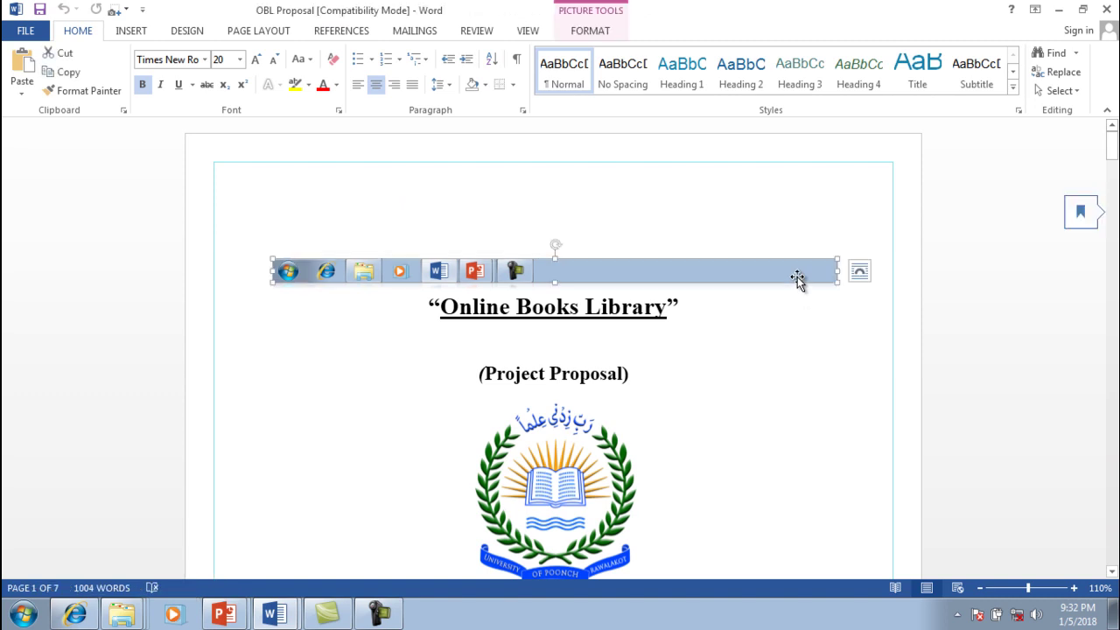
key(Delete)
mouse_move(1112, 145)
mouse_down()
mouse_move(1105, 343)
mouse_move(1101, 332)
mouse_up()
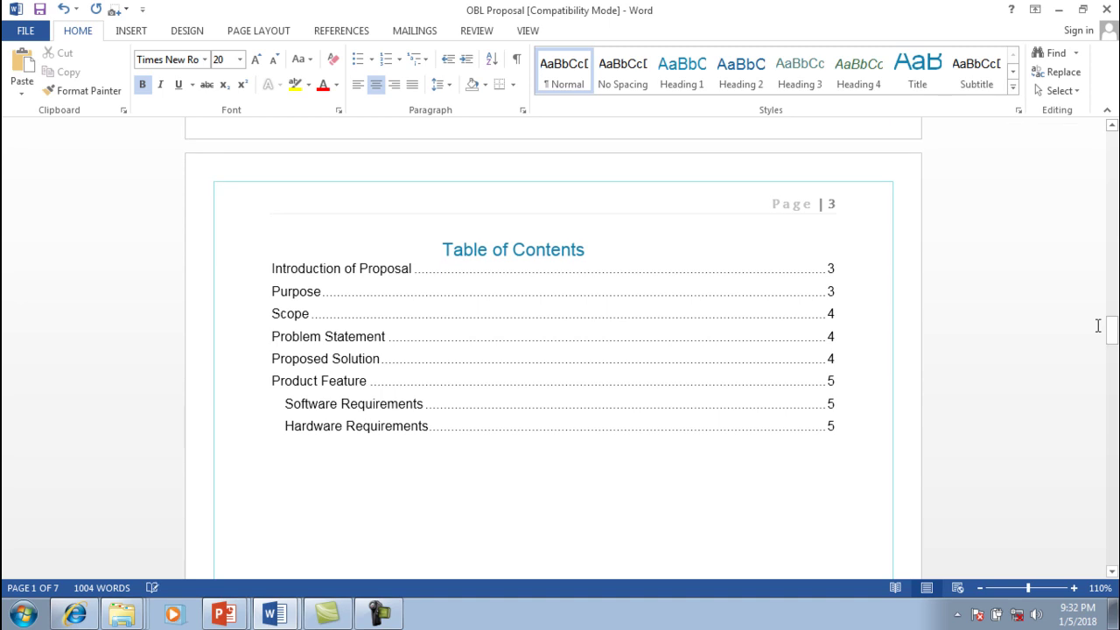
Step: Delete all the entries of the old table of contents on page 3
click(483, 438)
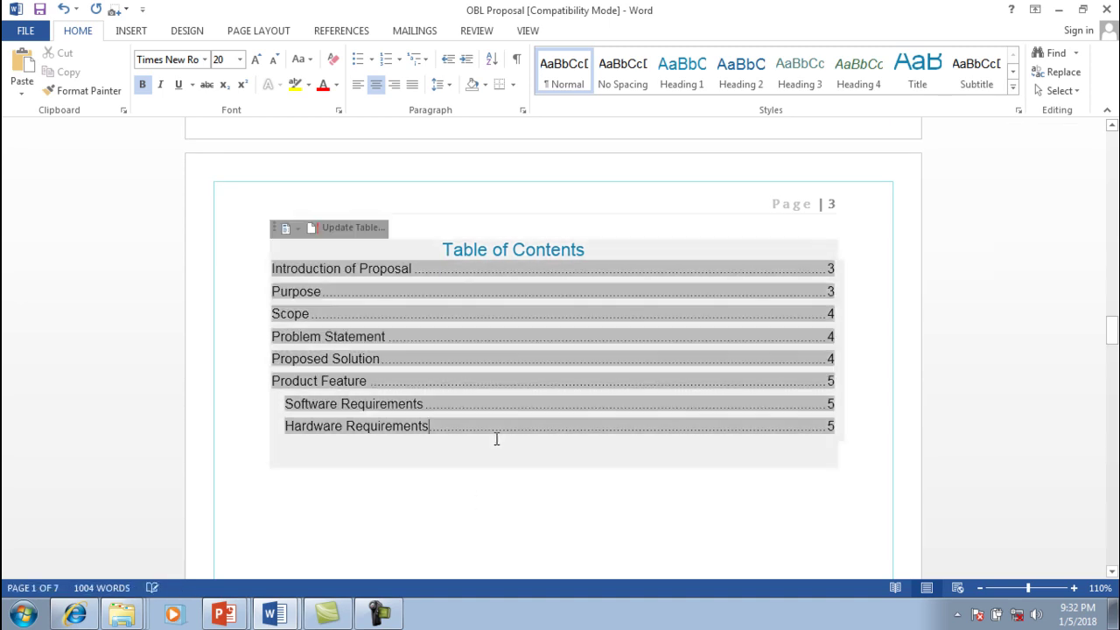
key(Delete)
click(368, 470)
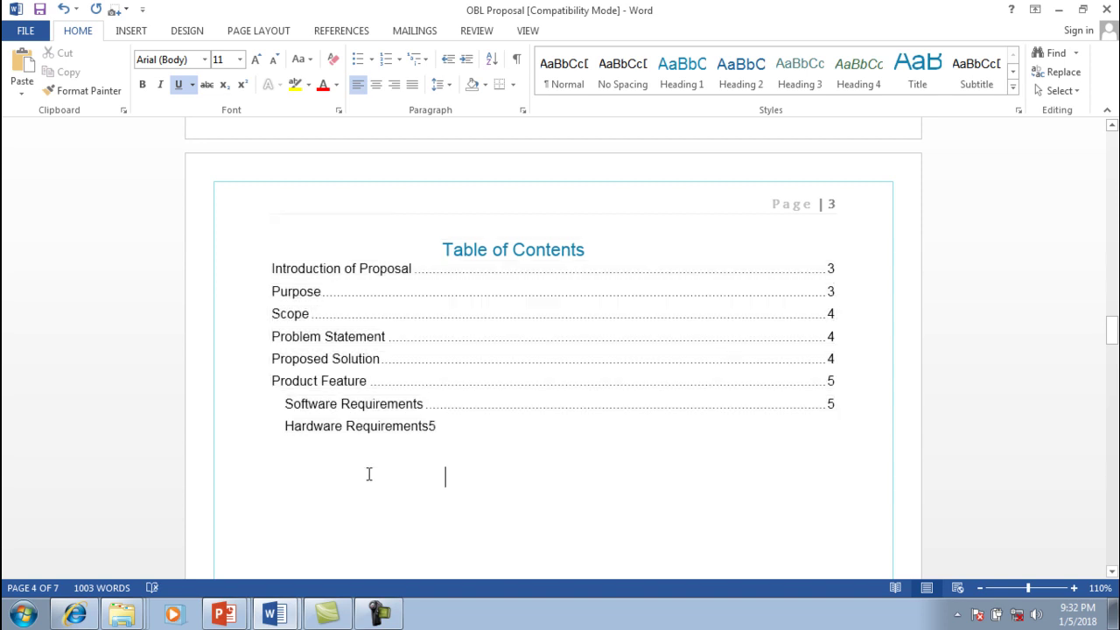
click(325, 337)
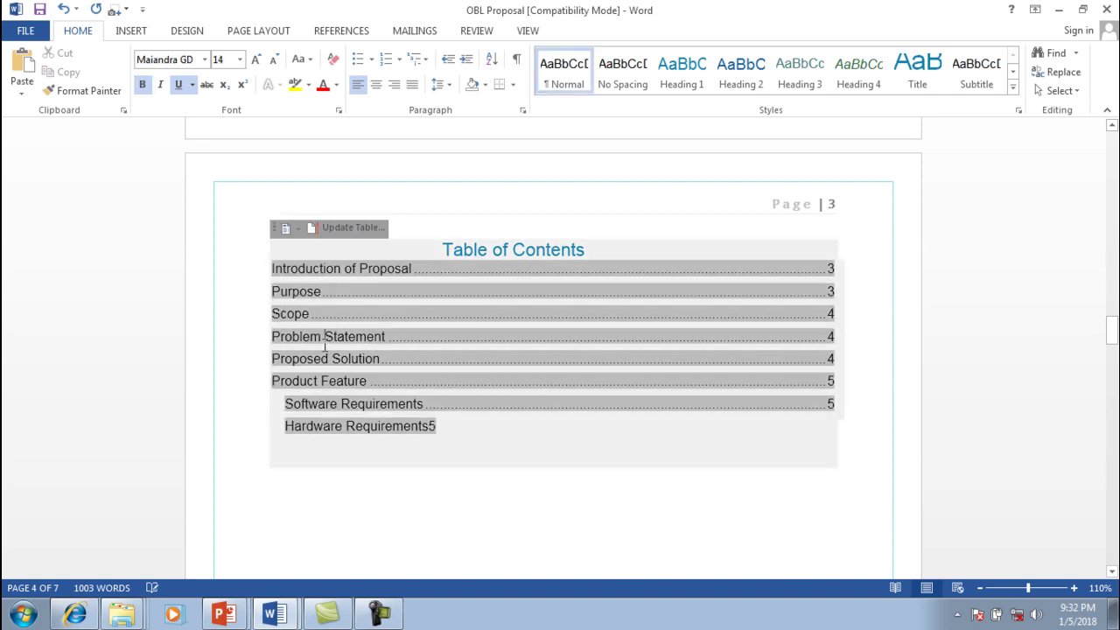
click(269, 239)
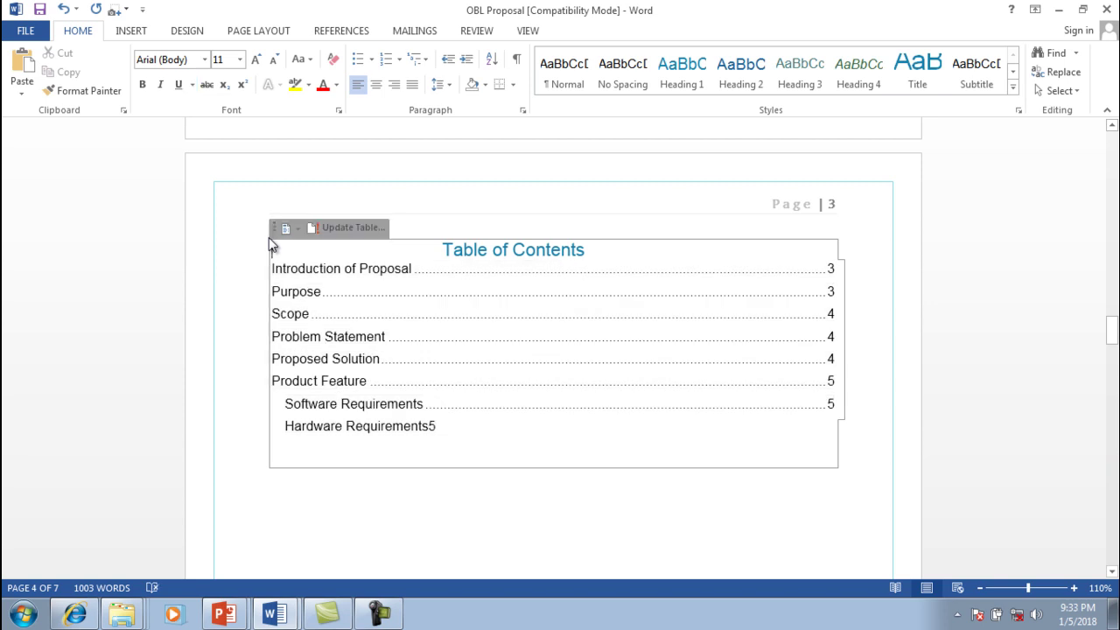
double_click(268, 237)
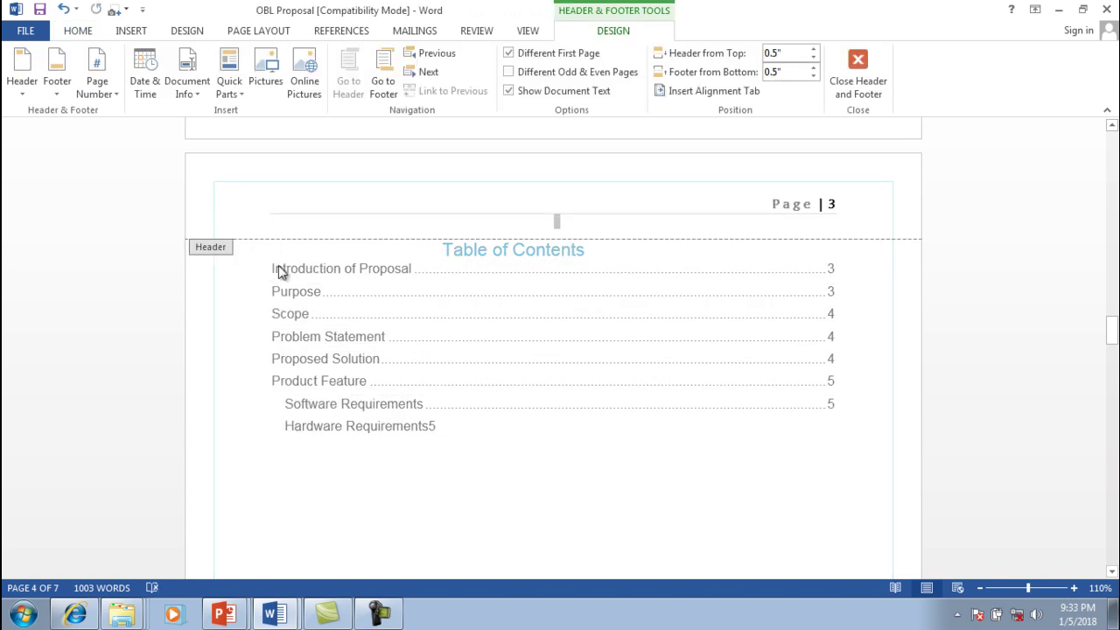
double_click(278, 267)
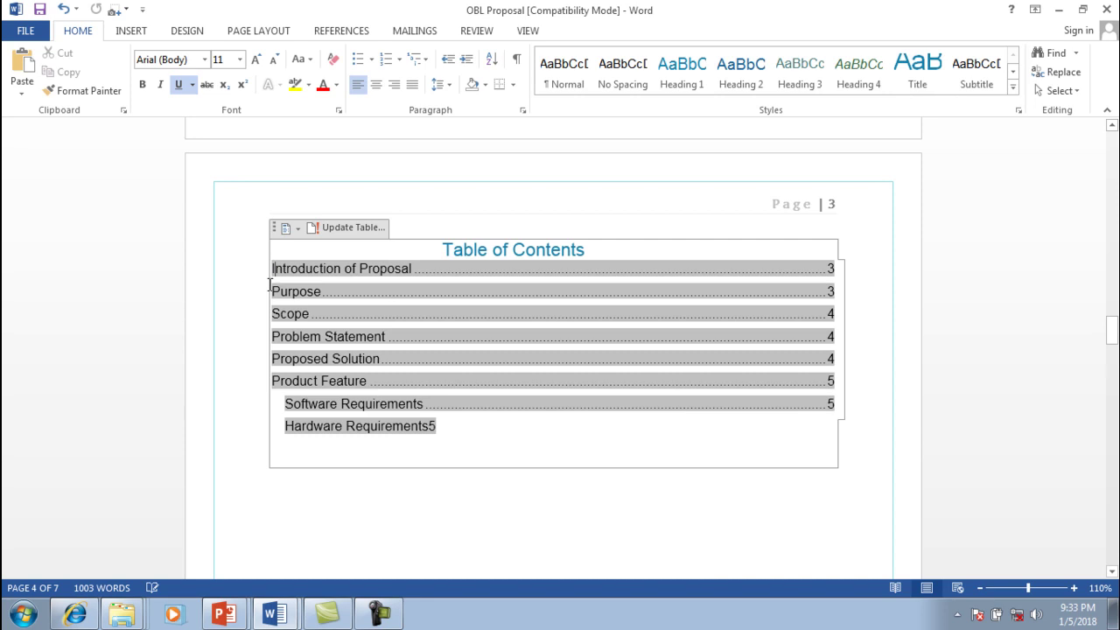
key(Delete)
key(Delete)
key(Delete)
key(Delete)
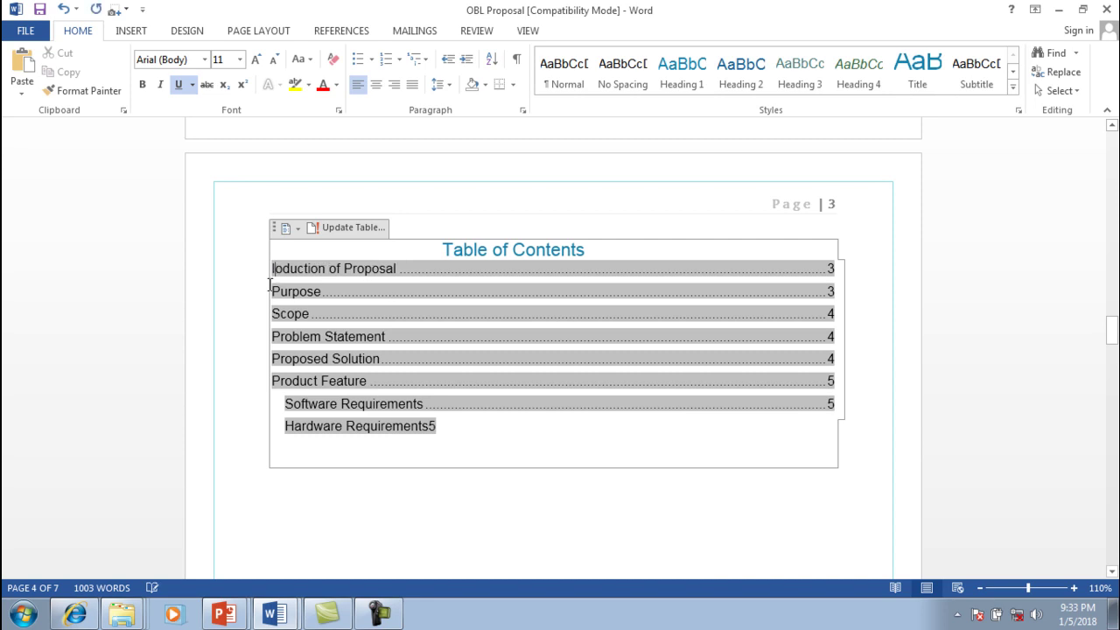
mouse_move(458, 432)
mouse_down()
mouse_move(315, 262)
mouse_move(287, 268)
mouse_up()
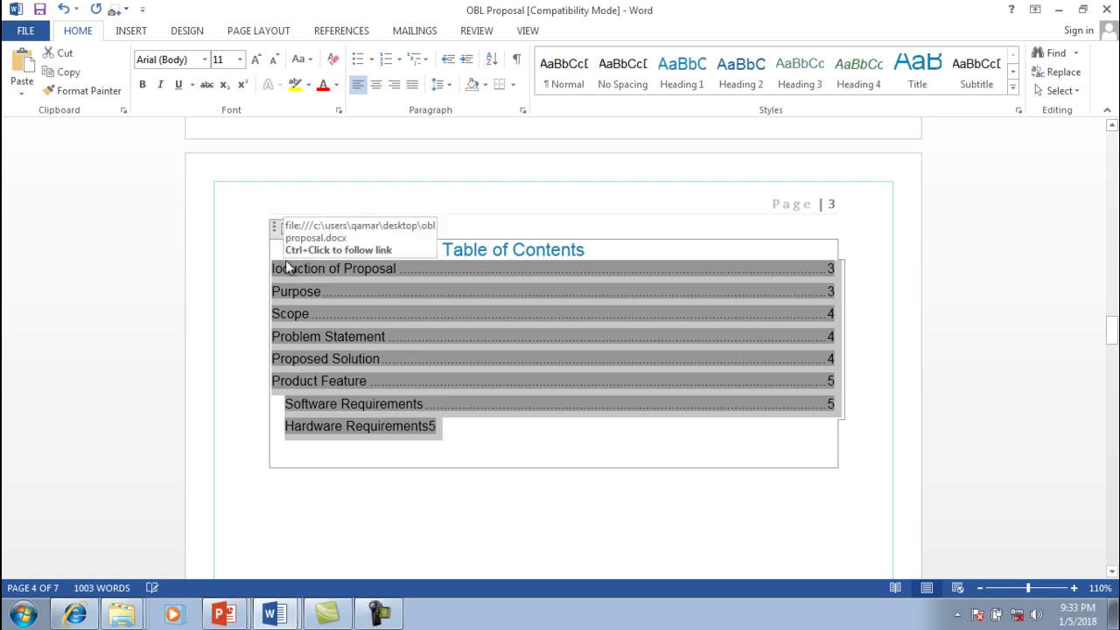
key(Delete)
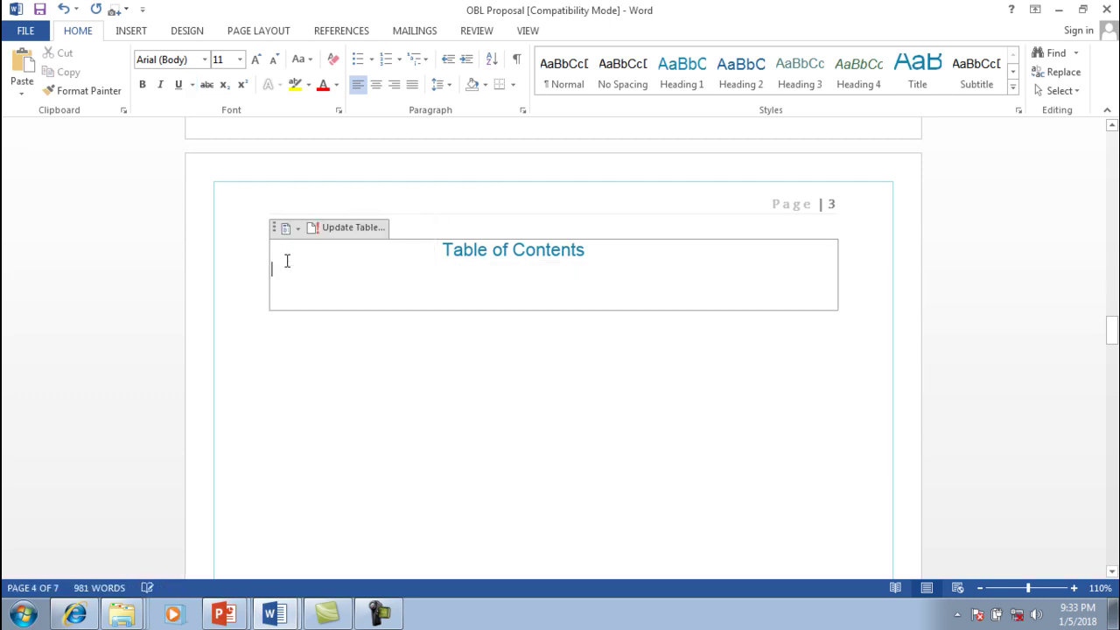
click(452, 317)
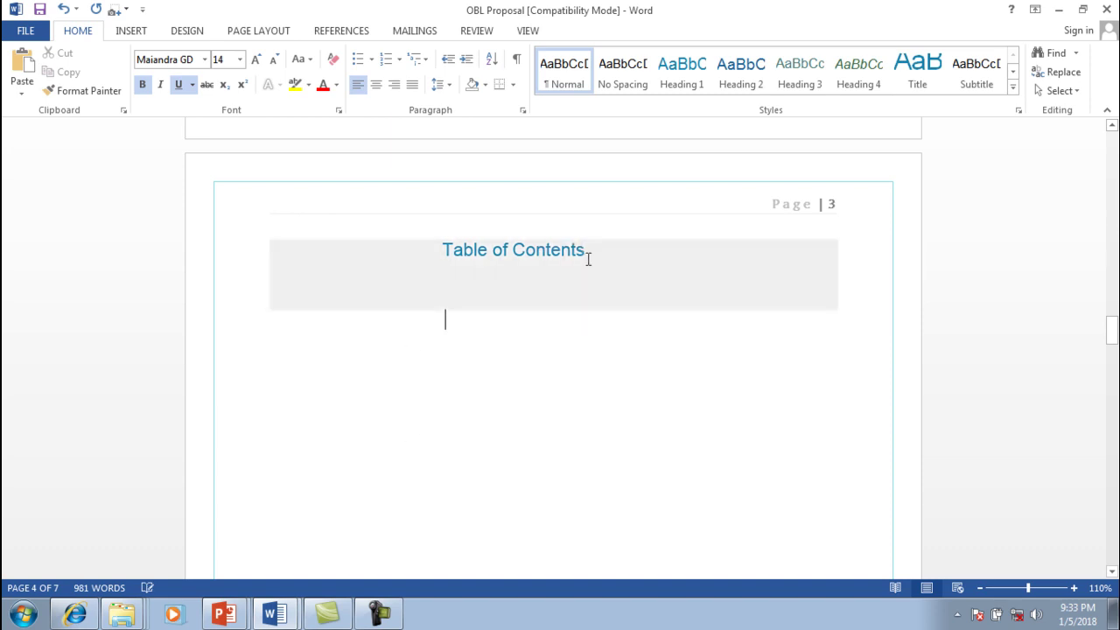
Step: Delete the 'Table of Contents' heading, leaving page 3 blank
mouse_move(586, 254)
mouse_down()
mouse_move(526, 236)
mouse_move(417, 258)
mouse_up()
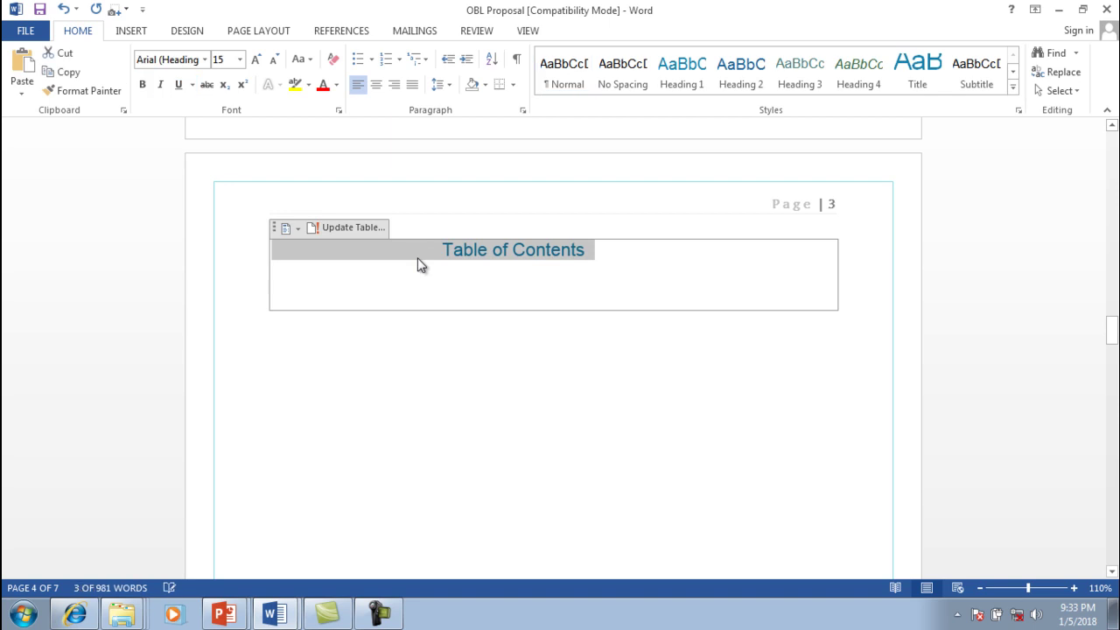
key(Delete)
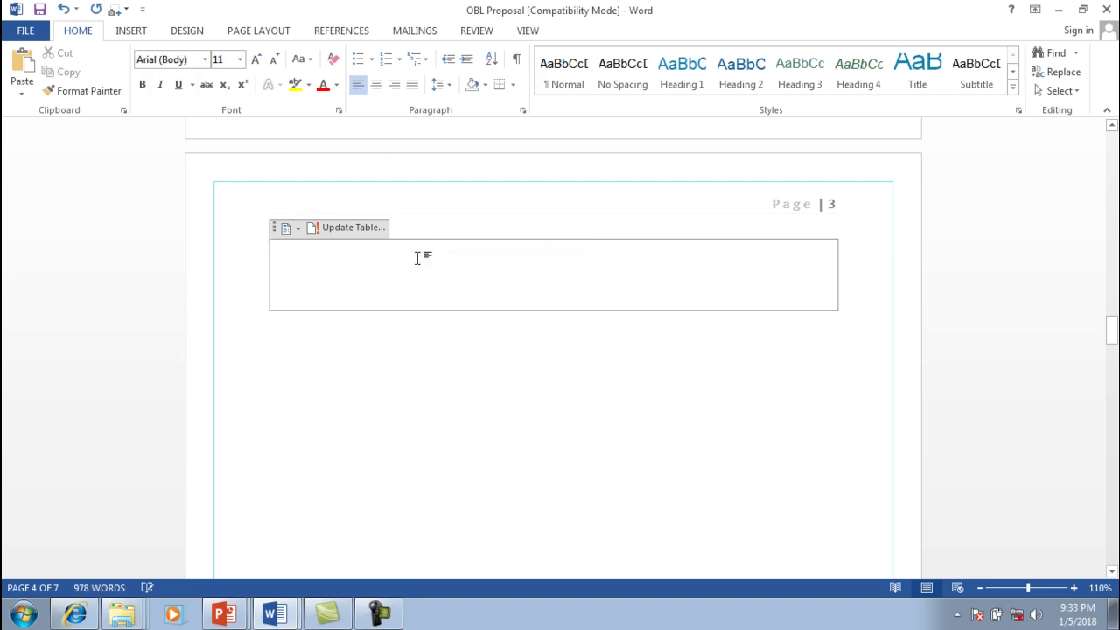
click(352, 336)
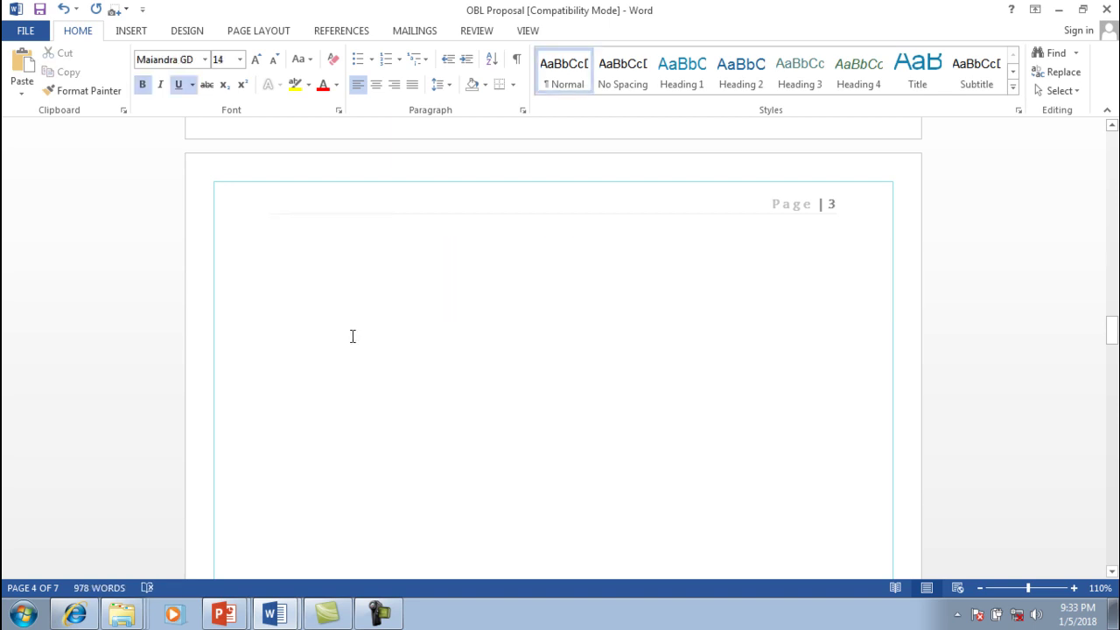
click(344, 31)
click(44, 84)
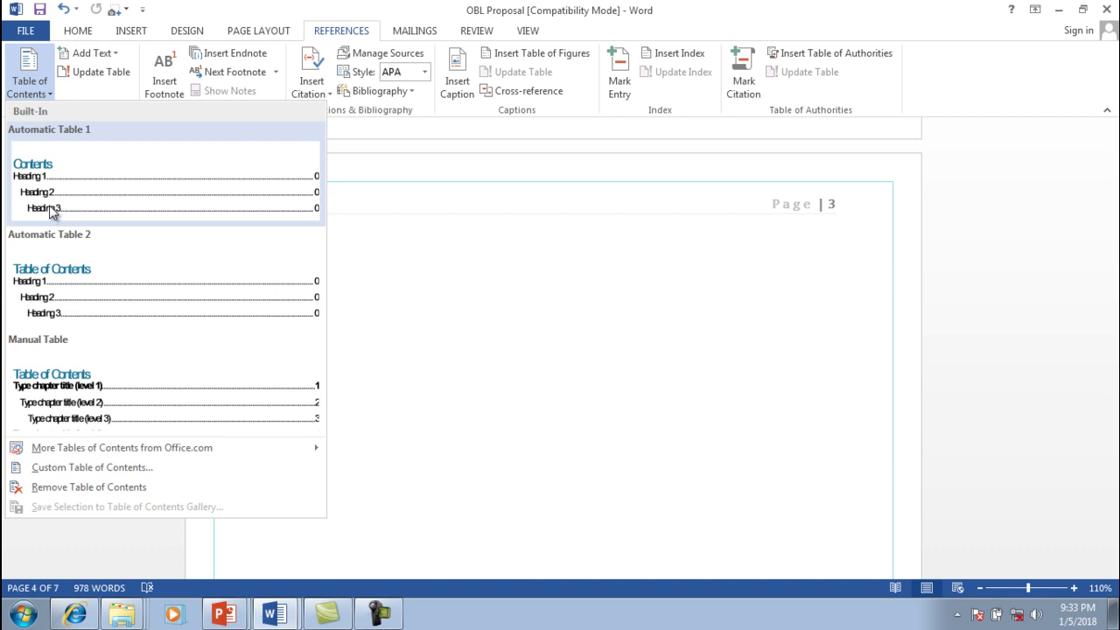
click(51, 211)
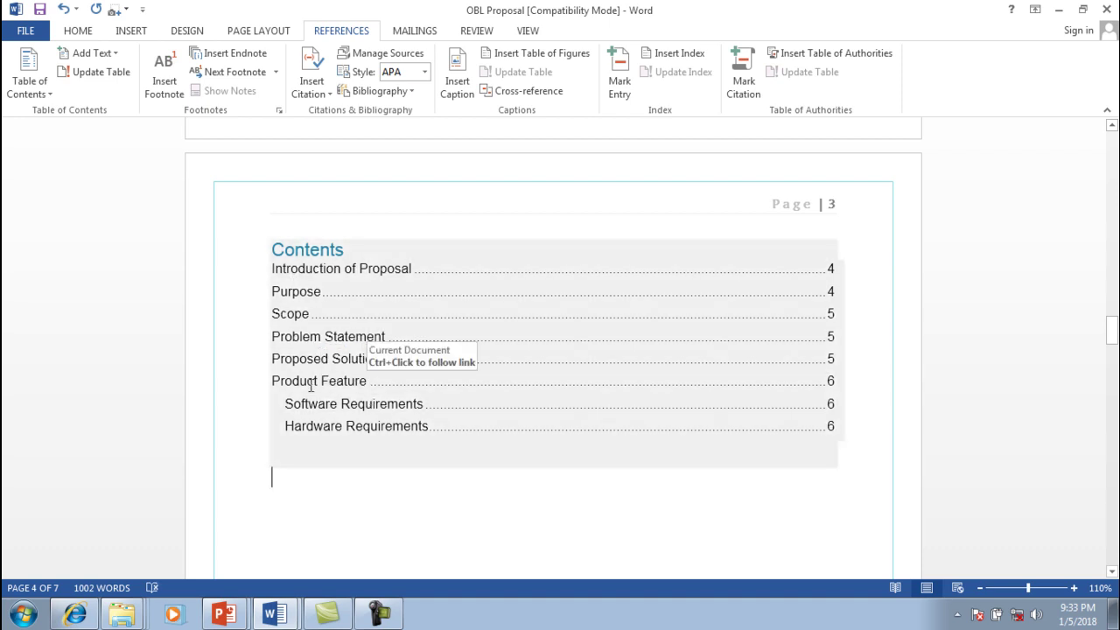
click(755, 471)
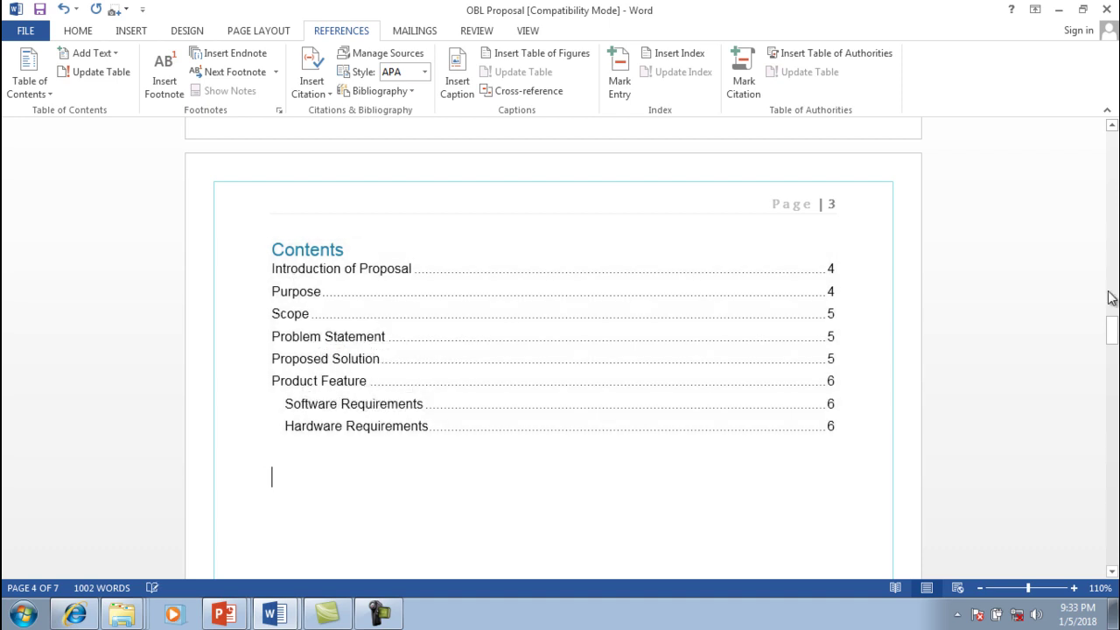
drag(1113, 327, 1113, 366)
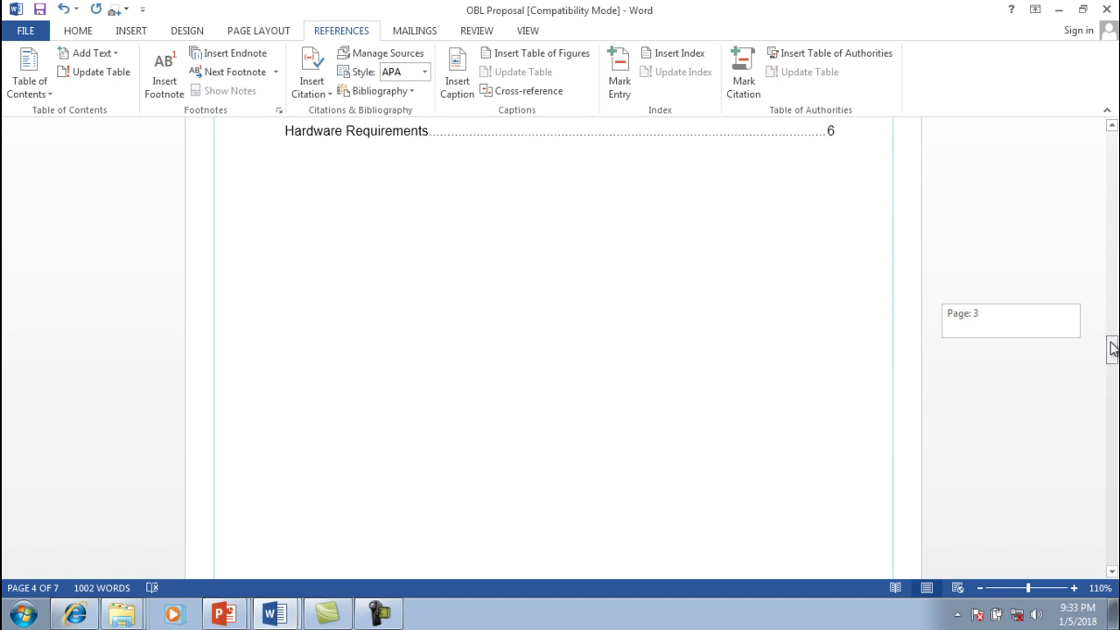
drag(1113, 365, 1113, 377)
mouse_move(463, 461)
mouse_down()
mouse_move(343, 480)
mouse_move(273, 460)
mouse_up()
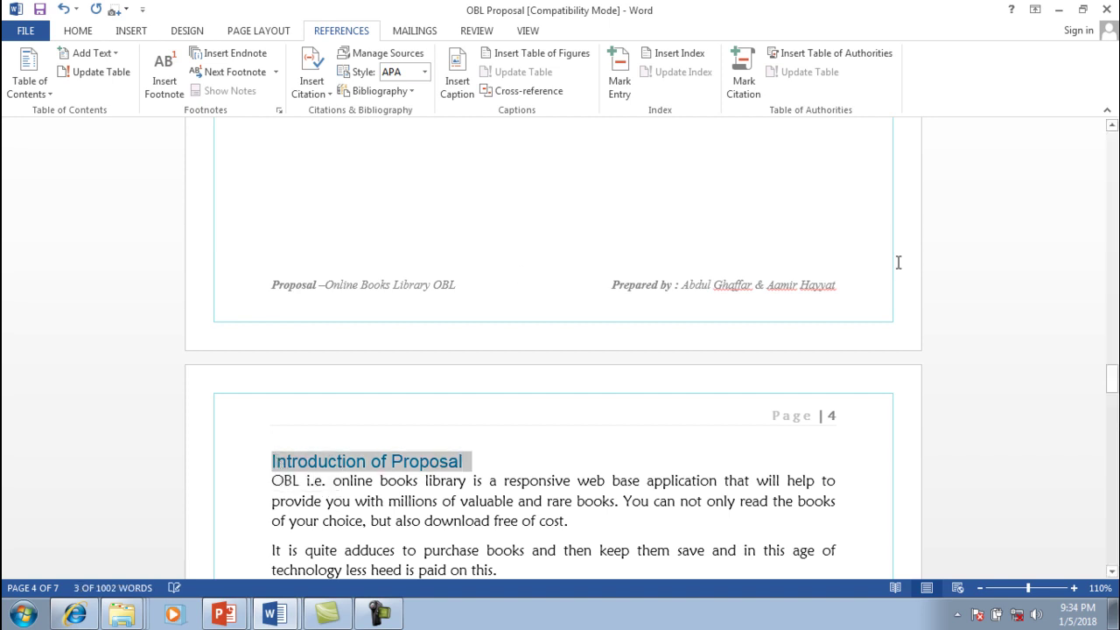
drag(1112, 378, 1112, 393)
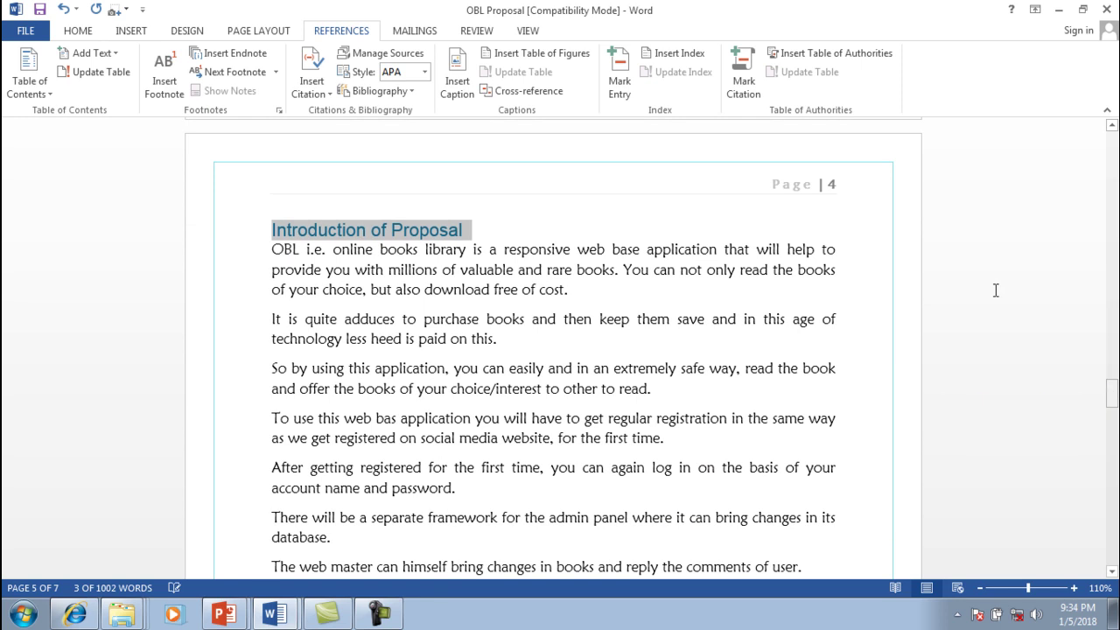
drag(1111, 394, 1113, 518)
drag(1113, 529, 1113, 550)
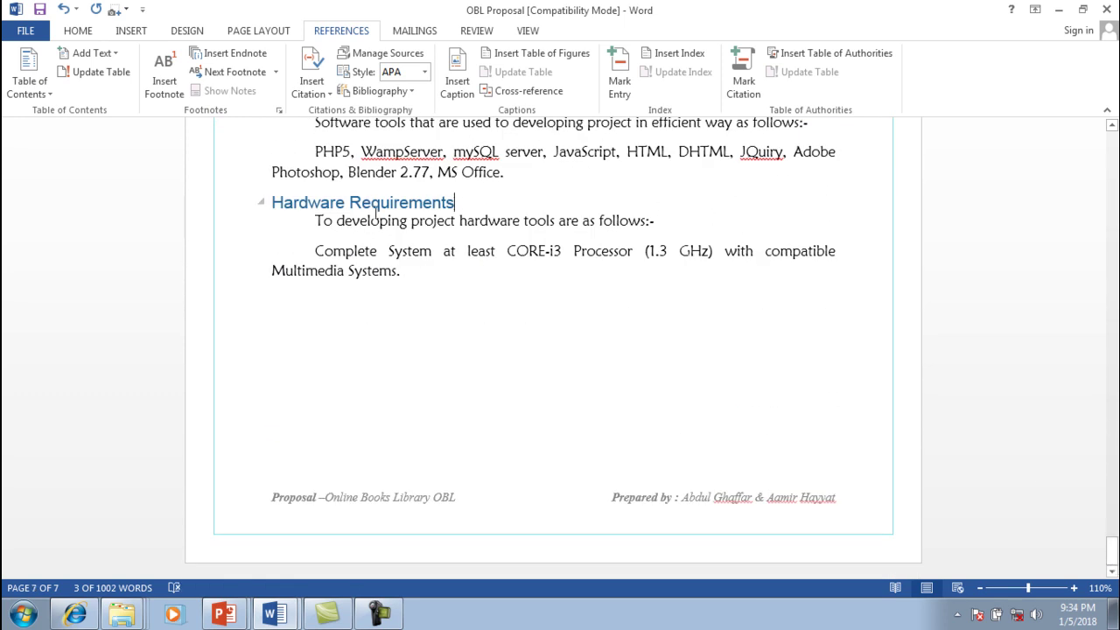
shift+click(288, 211)
click(276, 207)
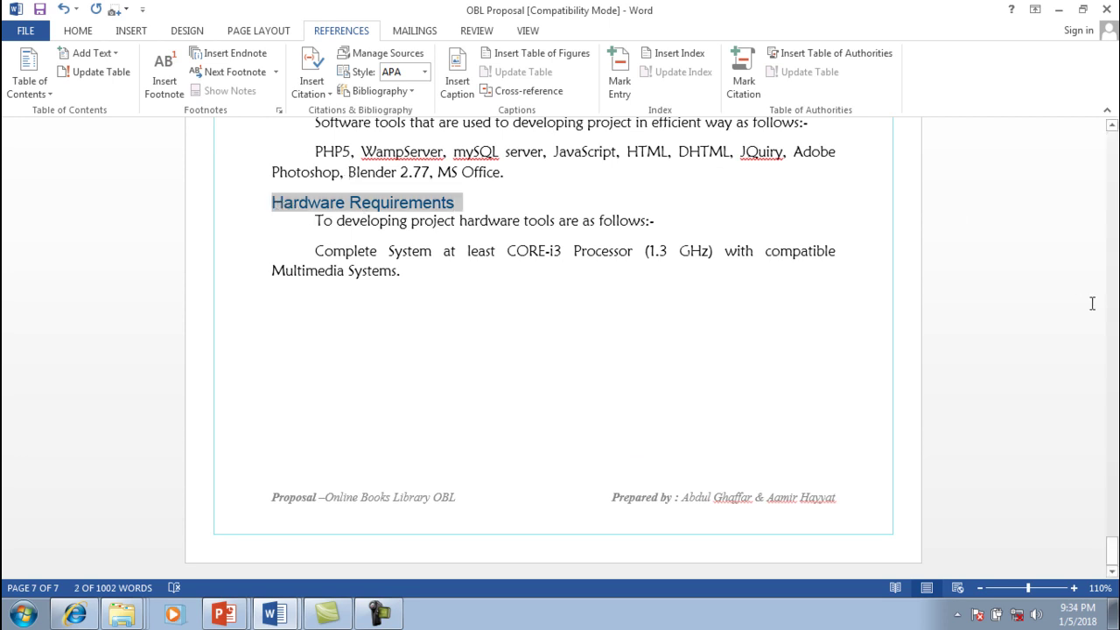
drag(1116, 551, 1097, 523)
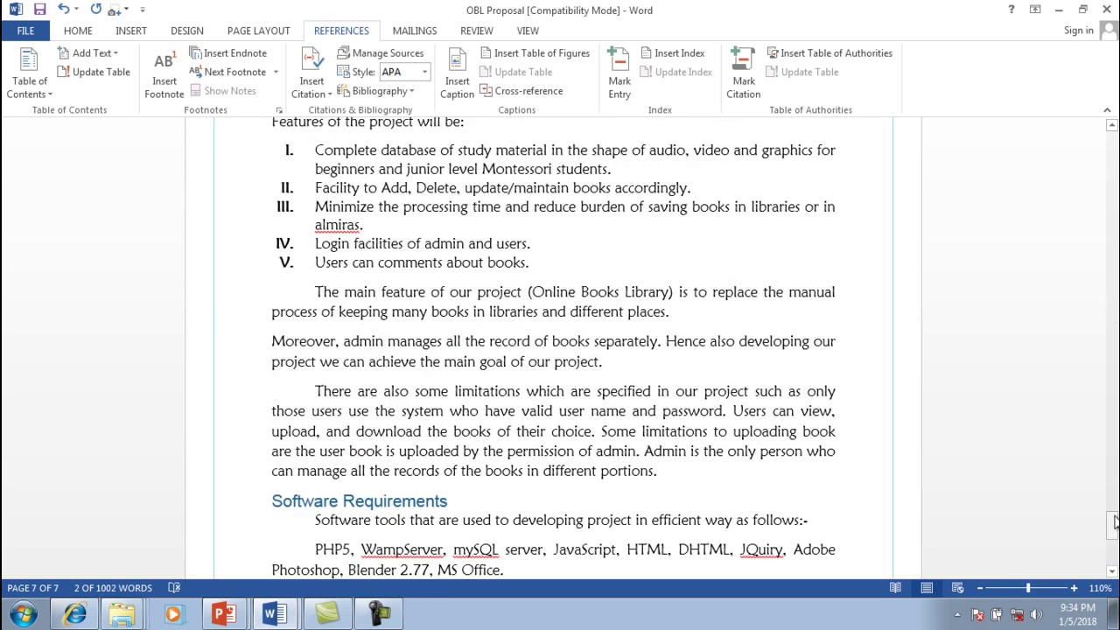
drag(1097, 524, 1083, 317)
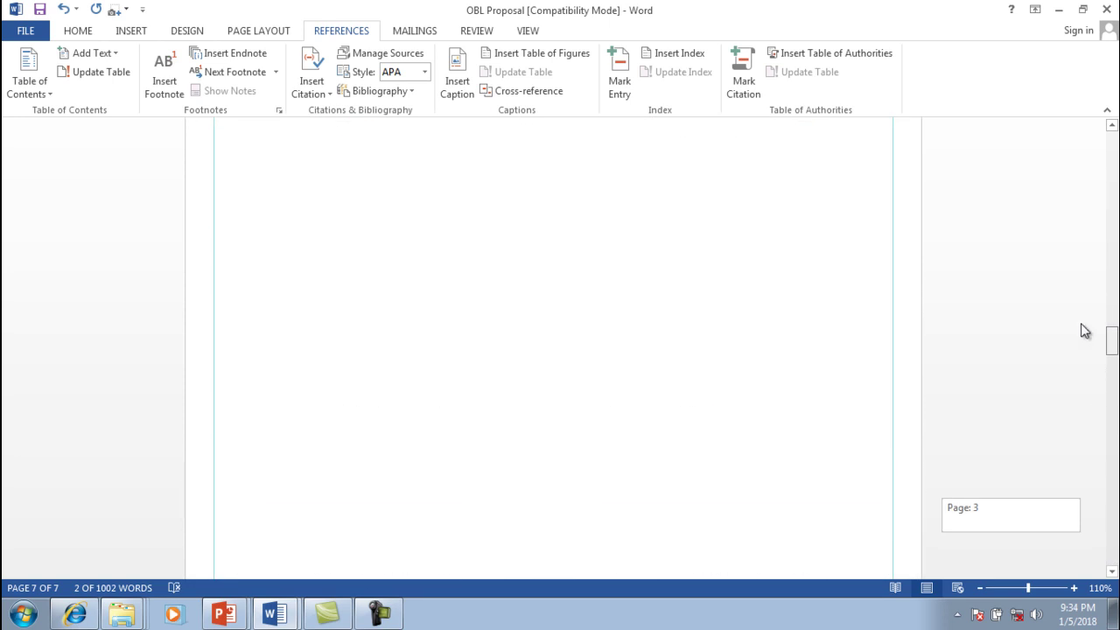
click(694, 400)
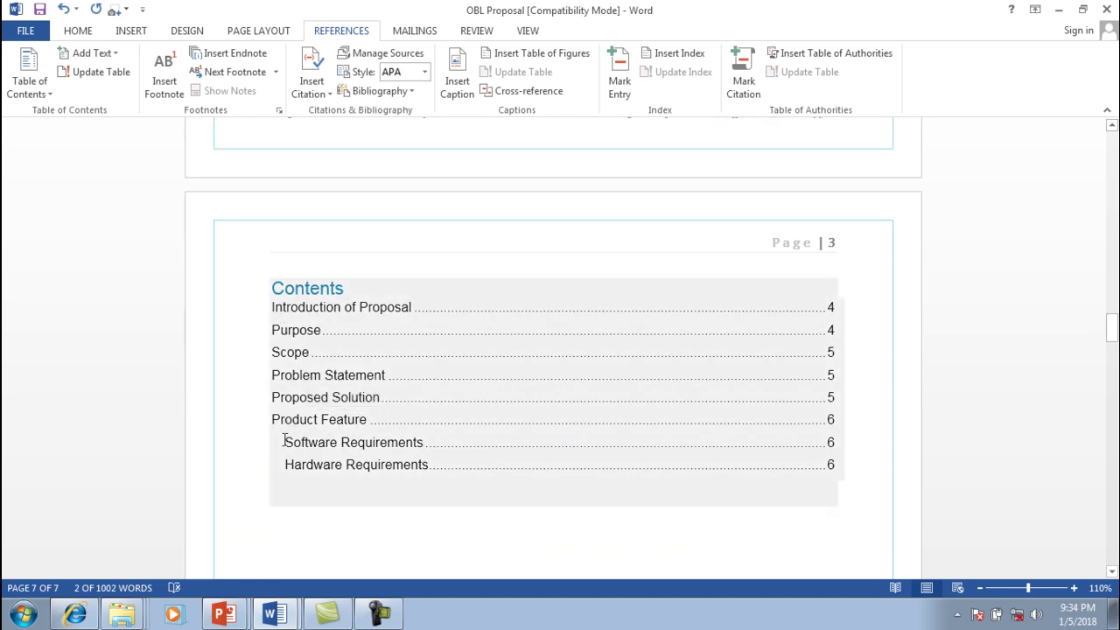
click(341, 529)
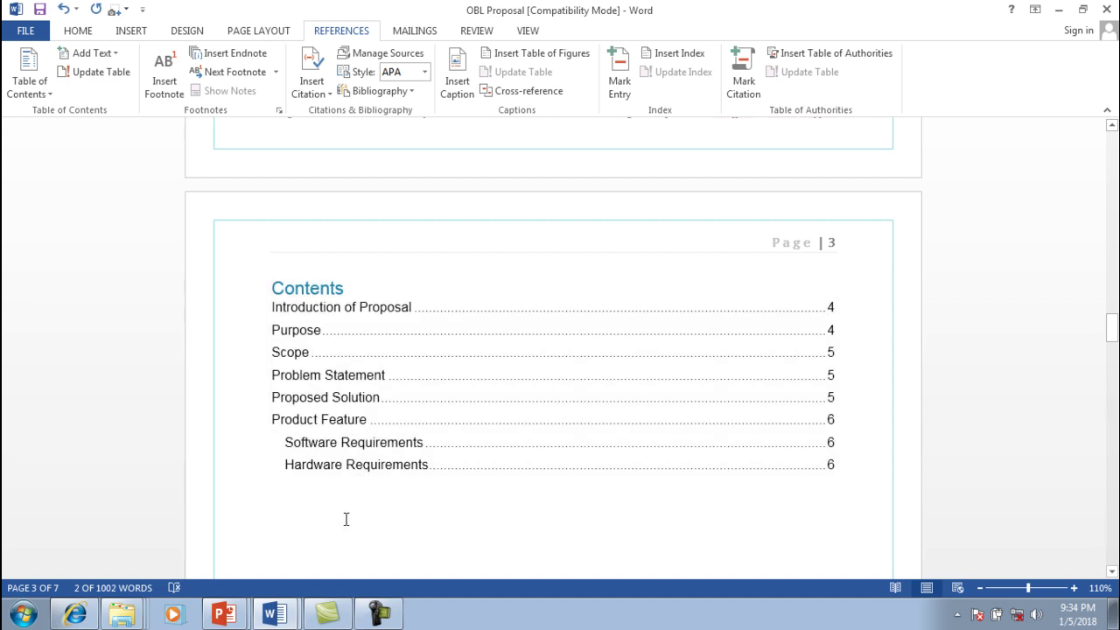
click(325, 400)
click(374, 528)
drag(1111, 337, 1099, 561)
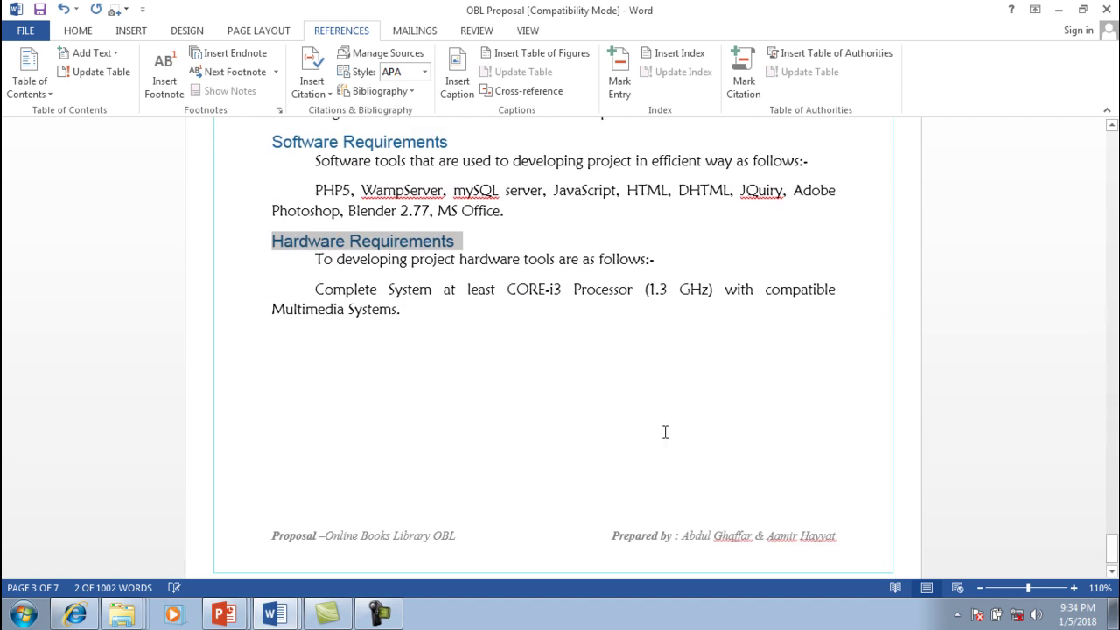
Step: Apply the Heading 3 style to the 'Multimedia Systems.' line under Hardware Requirements
drag(408, 309, 295, 320)
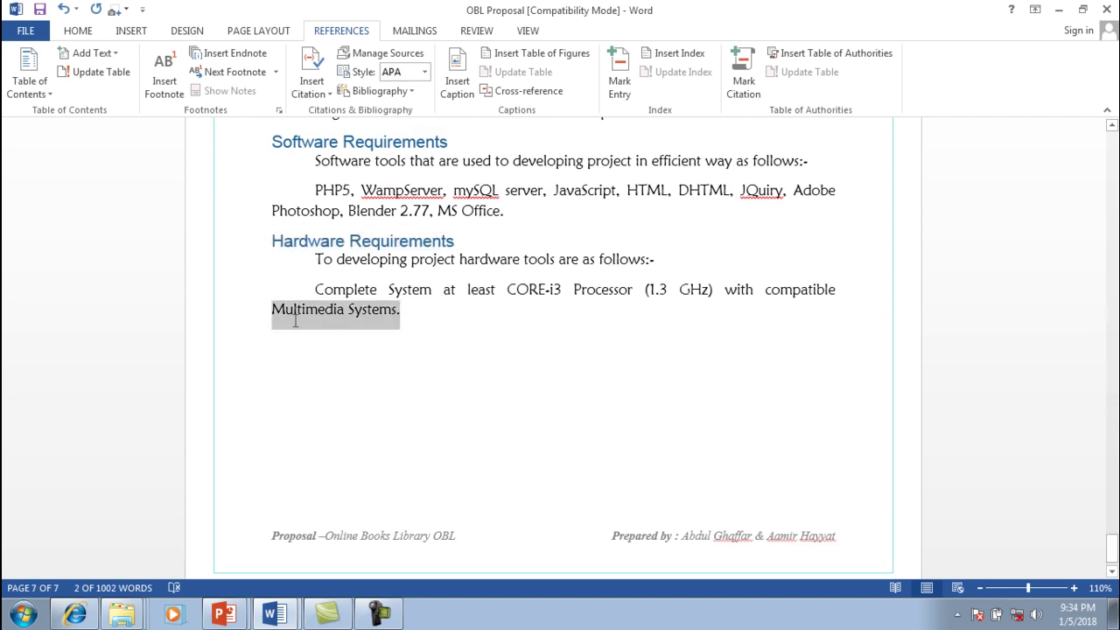
click(98, 33)
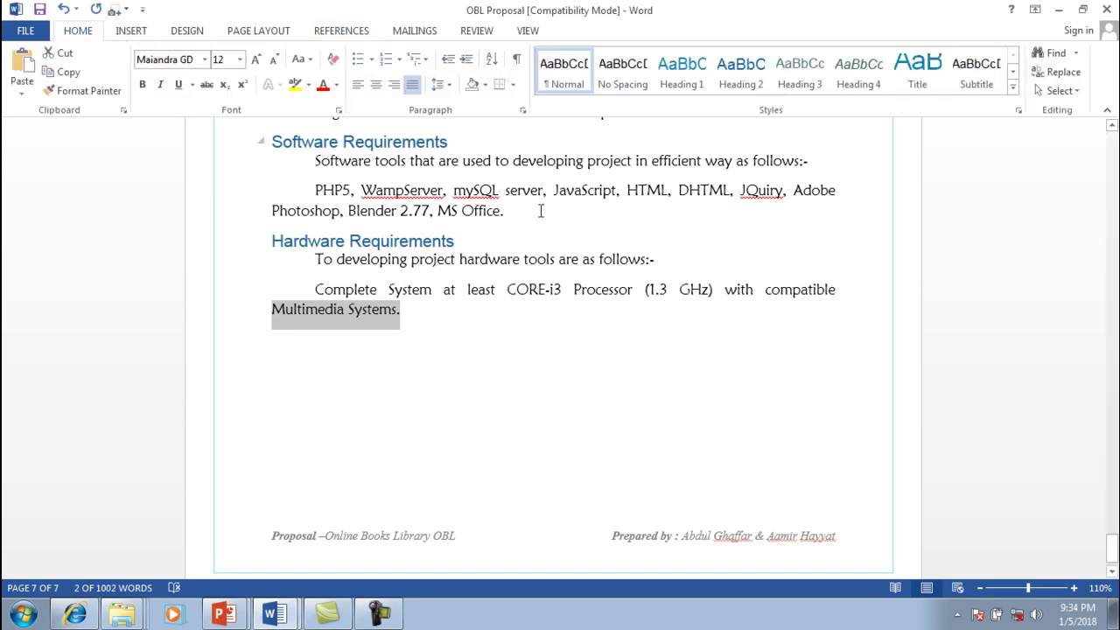
click(809, 77)
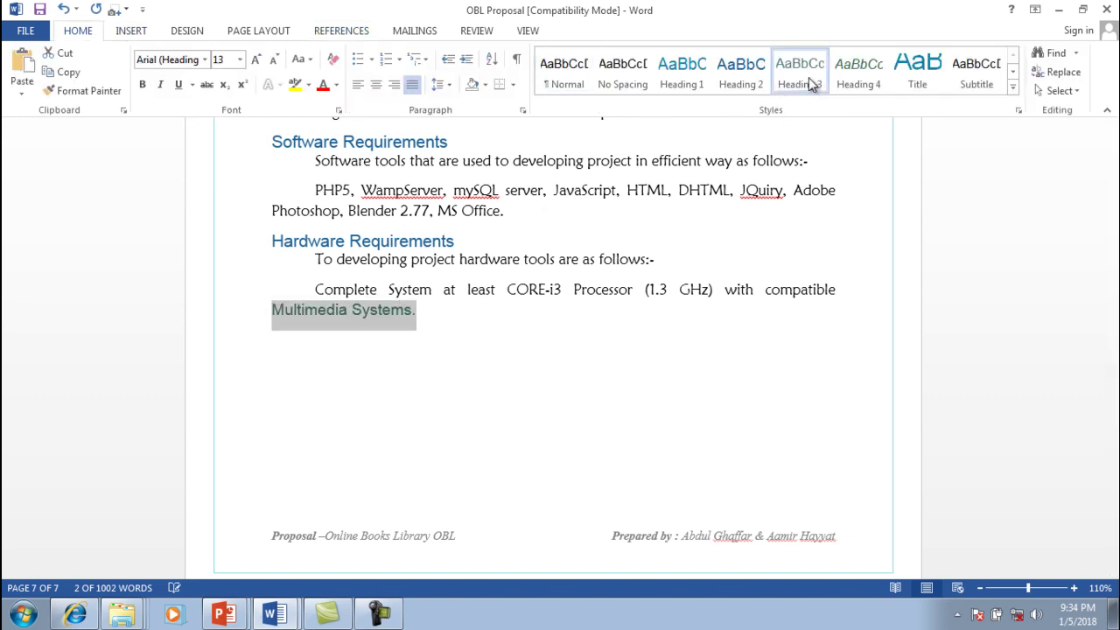
click(489, 354)
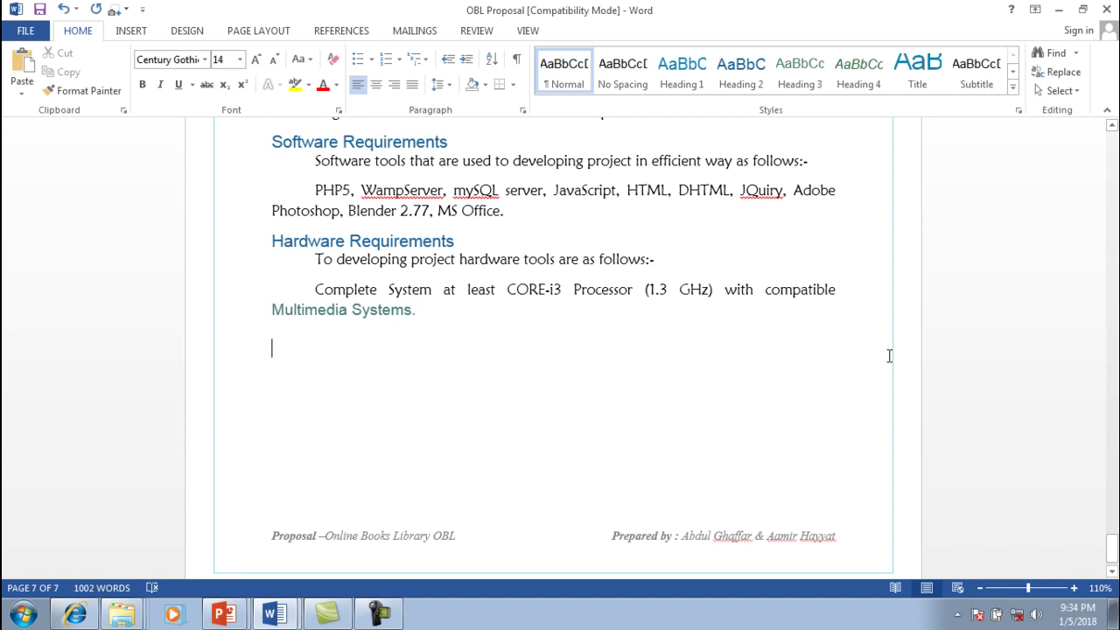
drag(1113, 544, 1085, 337)
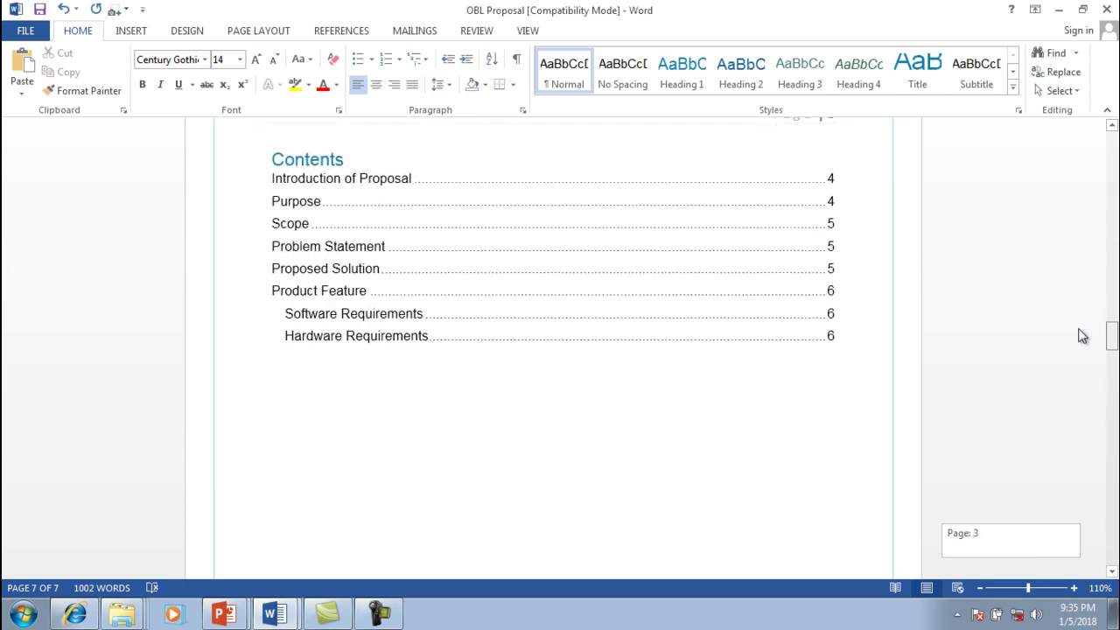
Step: Update the page-3 table of contents, first page numbers only, then the entire table
click(789, 455)
click(368, 365)
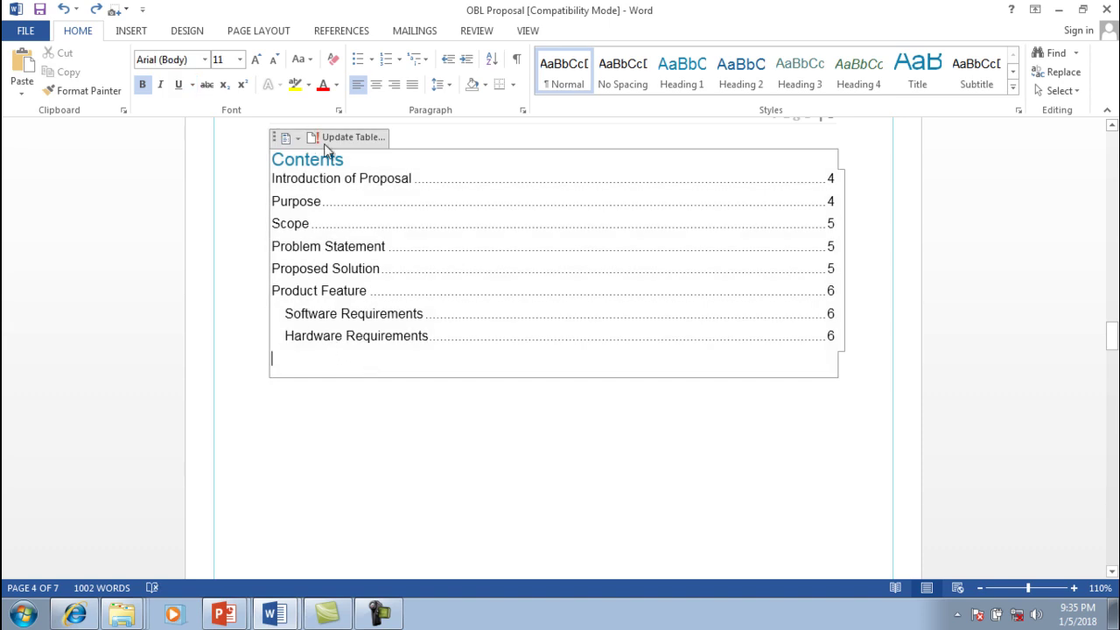
click(335, 139)
click(569, 329)
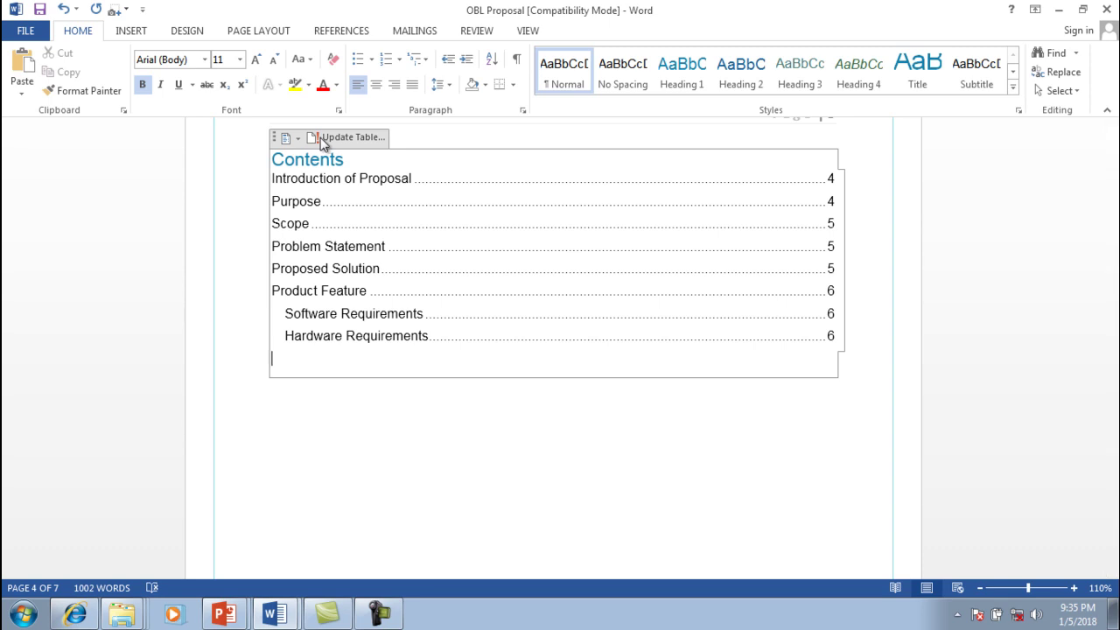
click(323, 140)
click(493, 304)
click(560, 337)
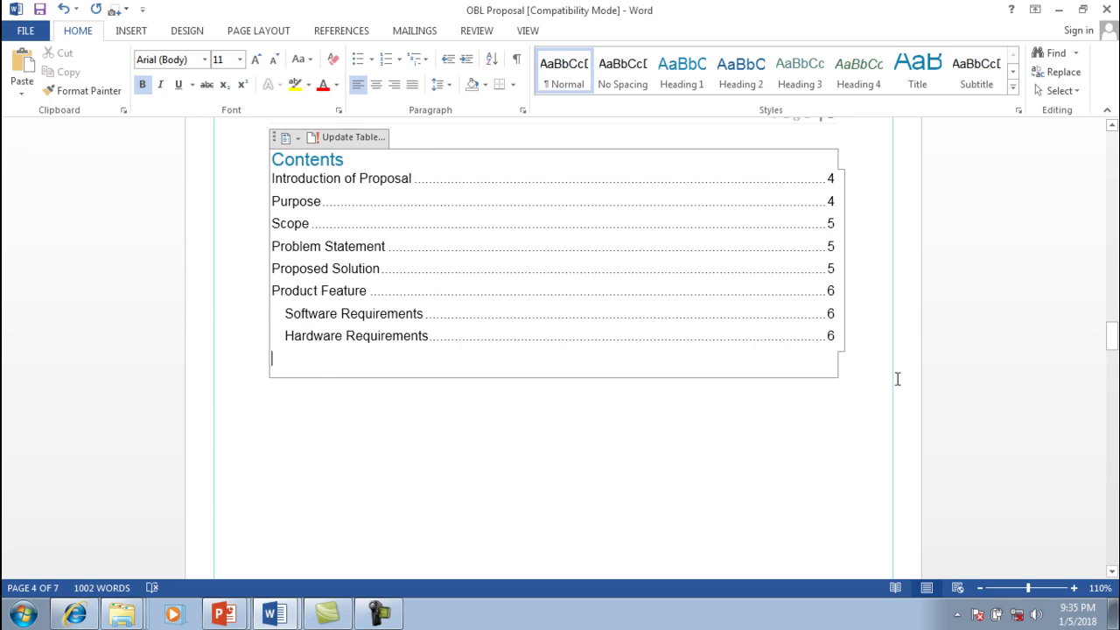
drag(1112, 342, 1111, 528)
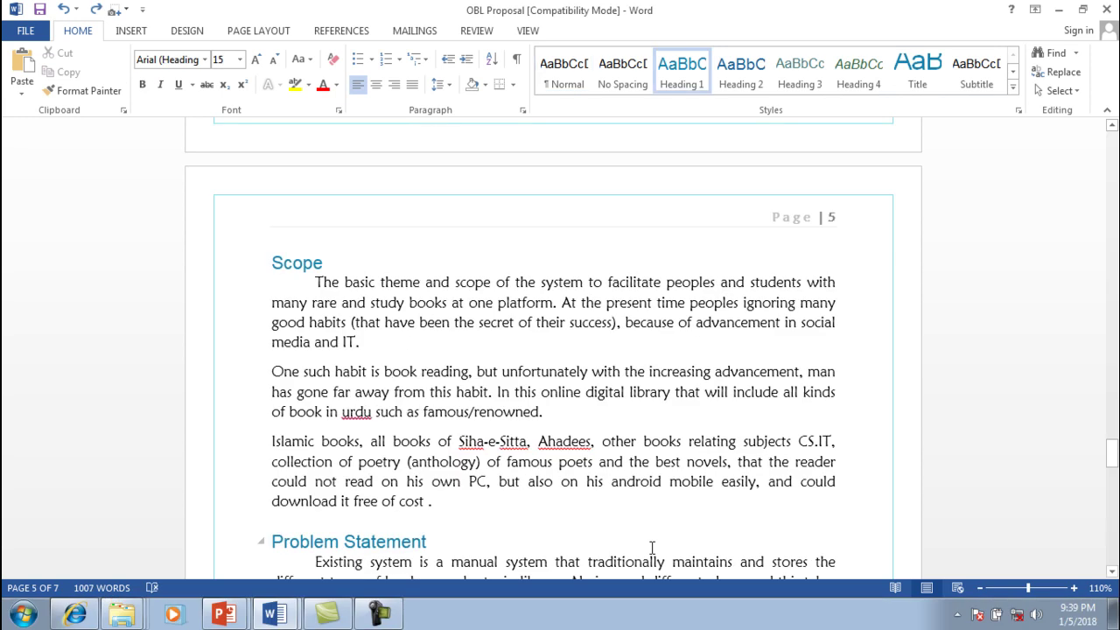
Step: Restyle the Scope and Problem Statement headings on page 5 as Heading 3
drag(1112, 462, 1112, 466)
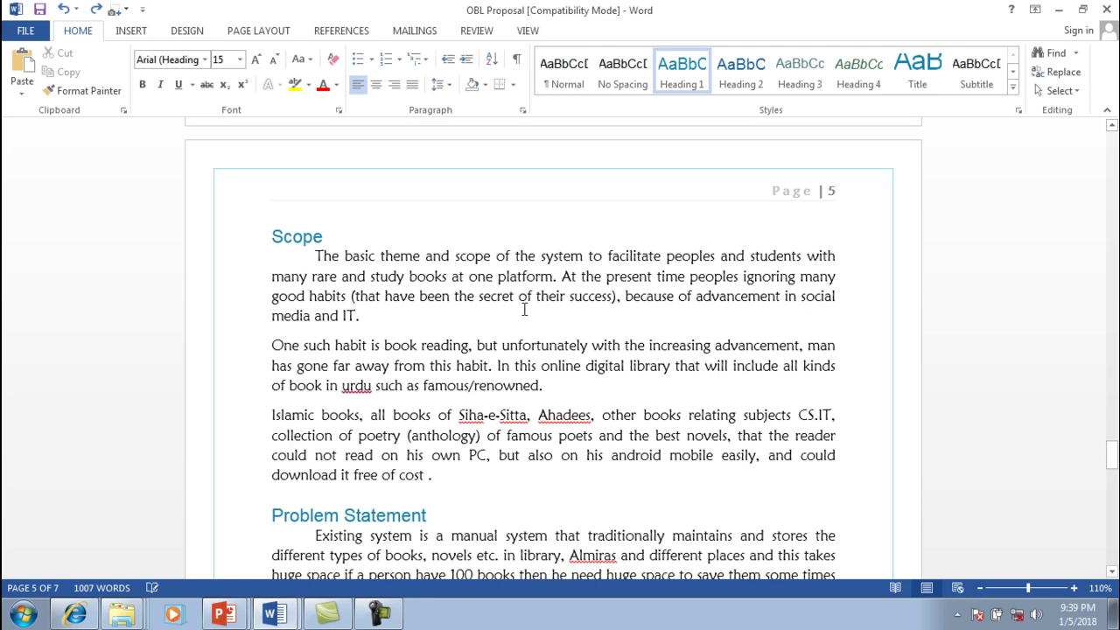
drag(324, 234, 272, 238)
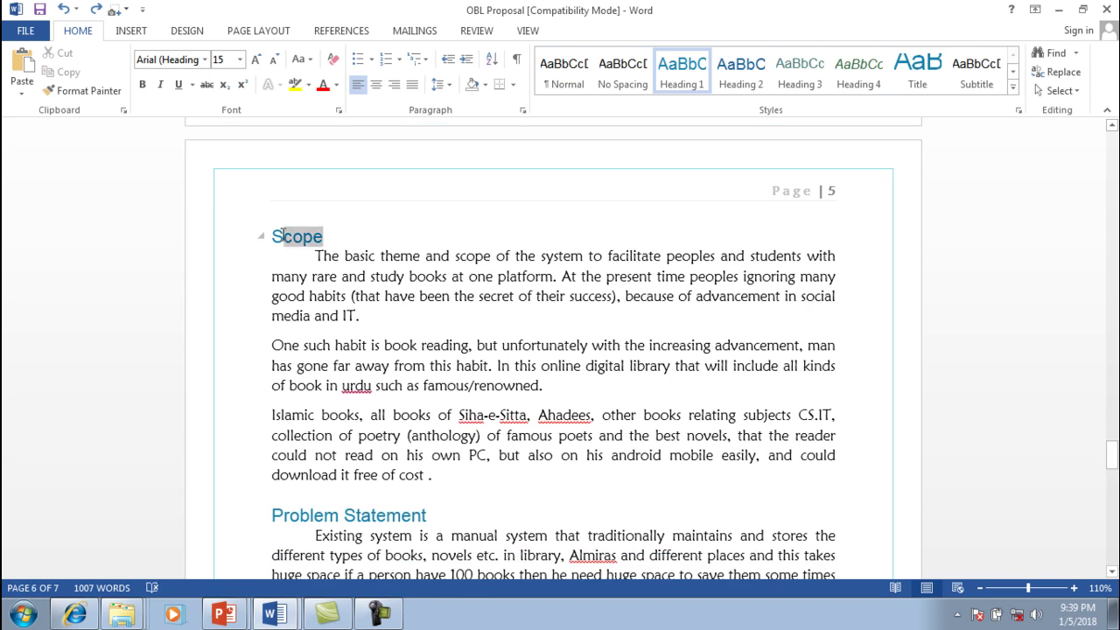
click(800, 74)
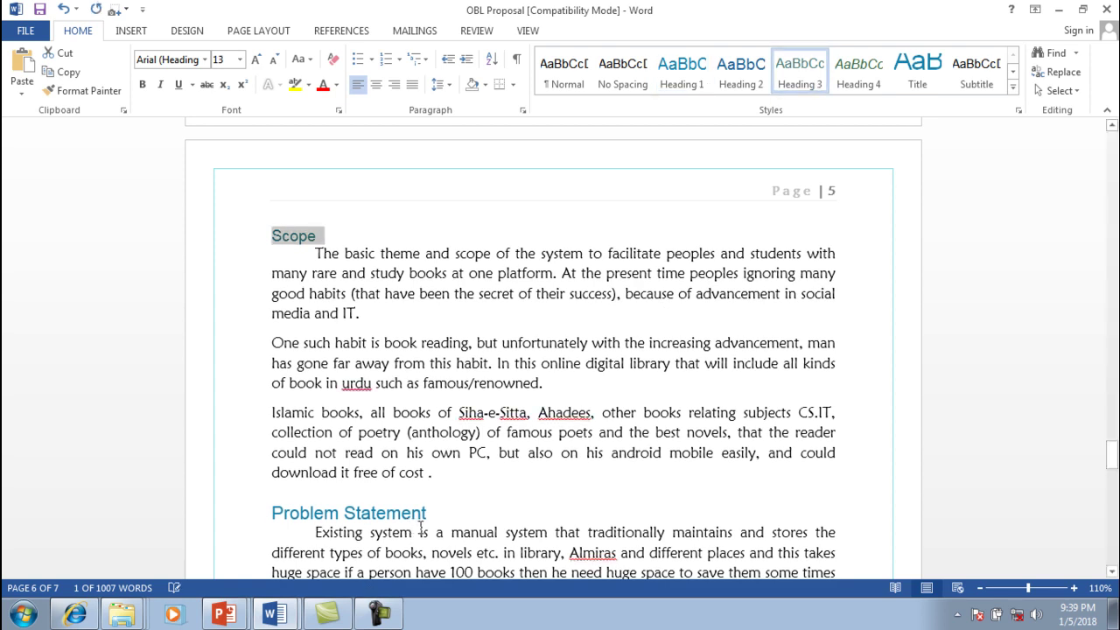
drag(427, 515, 270, 515)
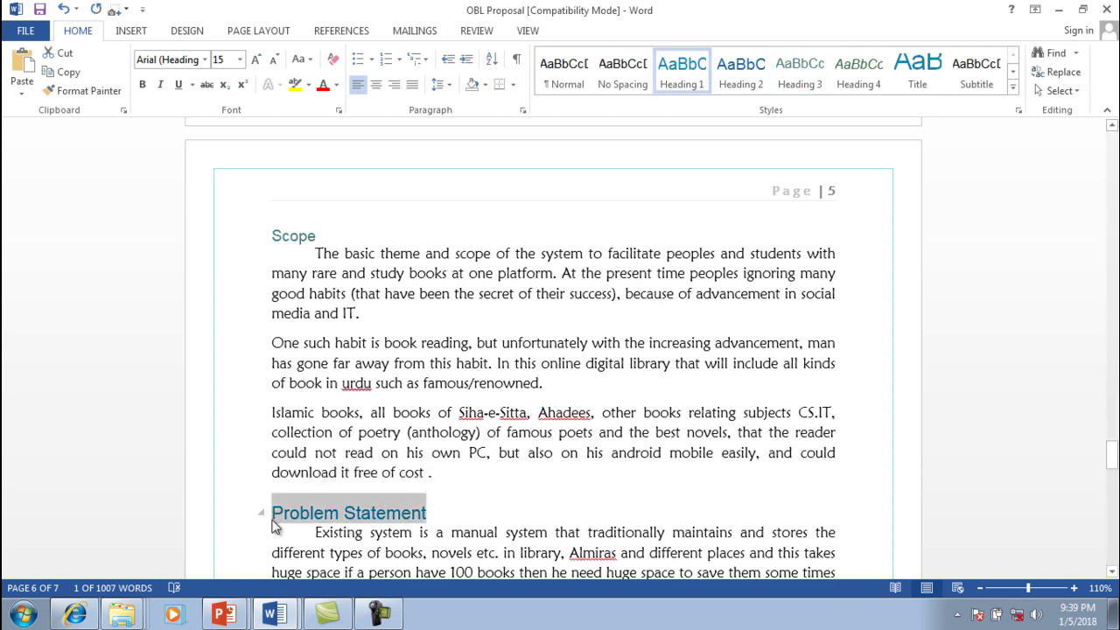
click(812, 65)
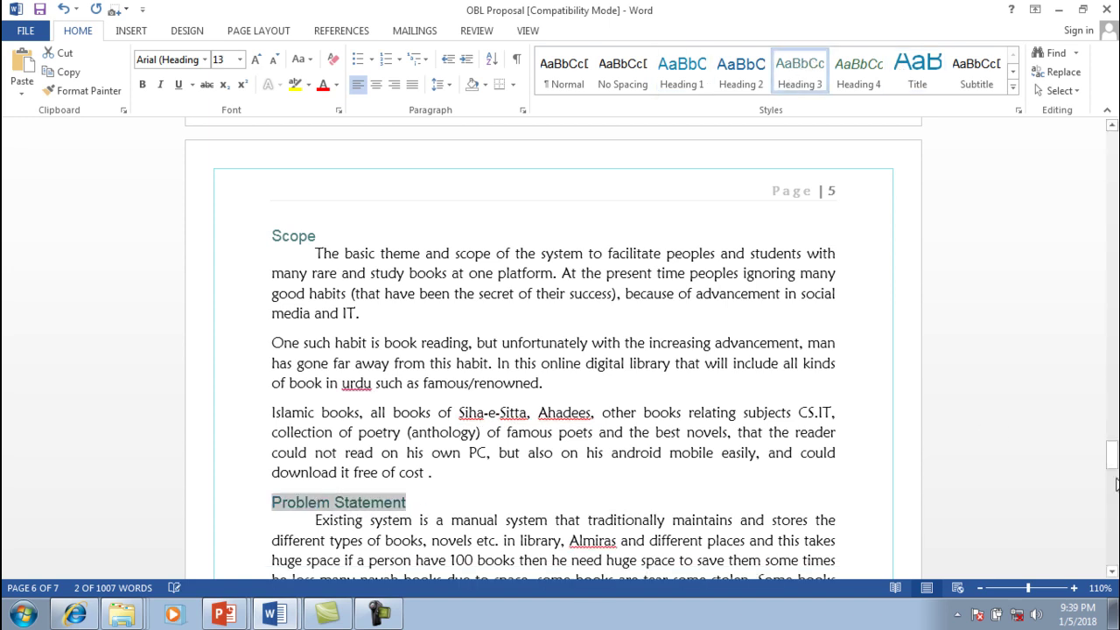
drag(1110, 455, 1095, 342)
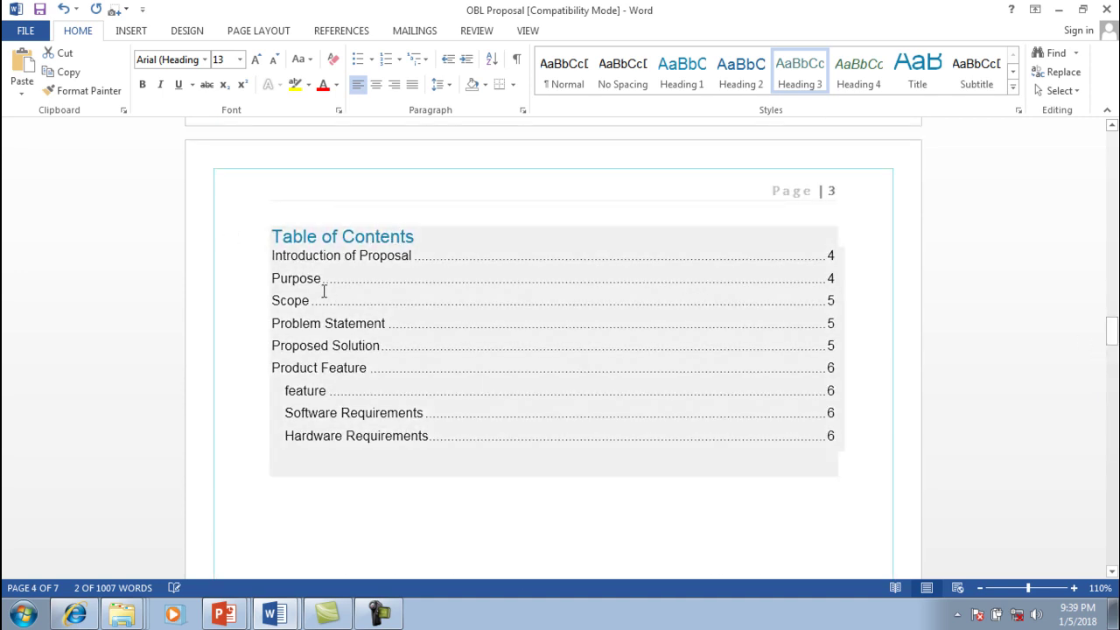
Step: Update the entire page-3 table of contents to show Scope and Problem Statement indented
click(322, 282)
click(359, 217)
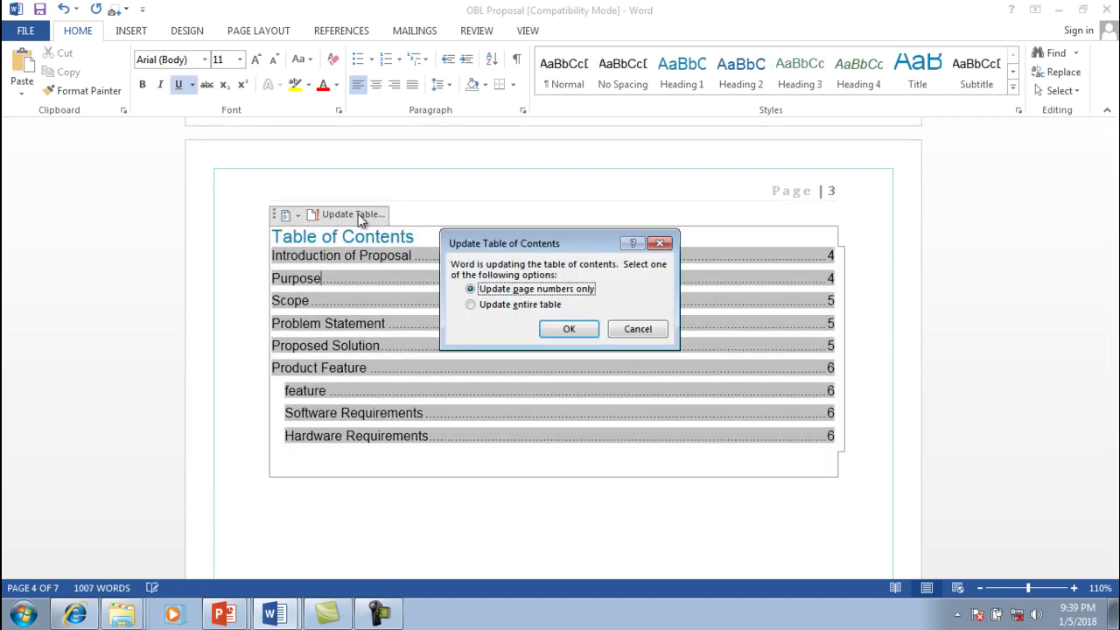
click(483, 304)
click(550, 330)
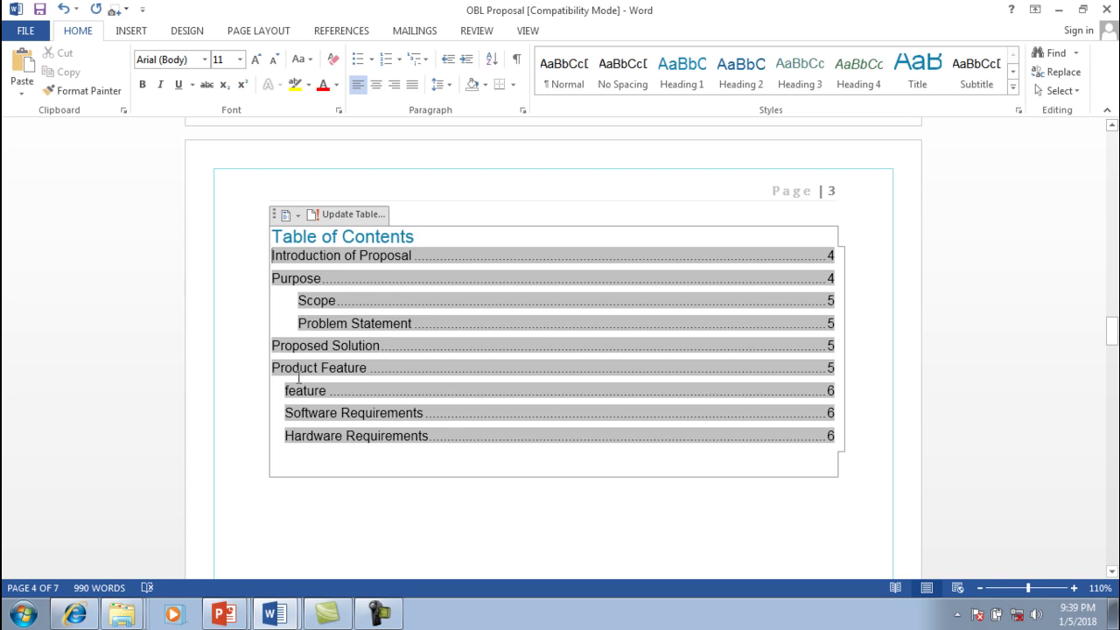
click(376, 491)
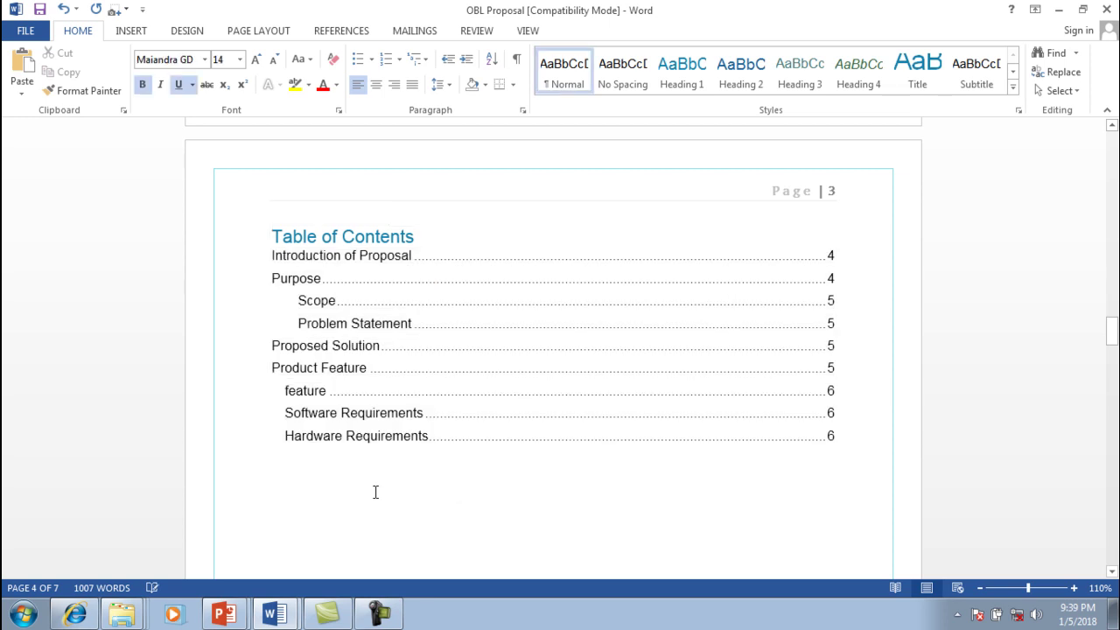
click(342, 31)
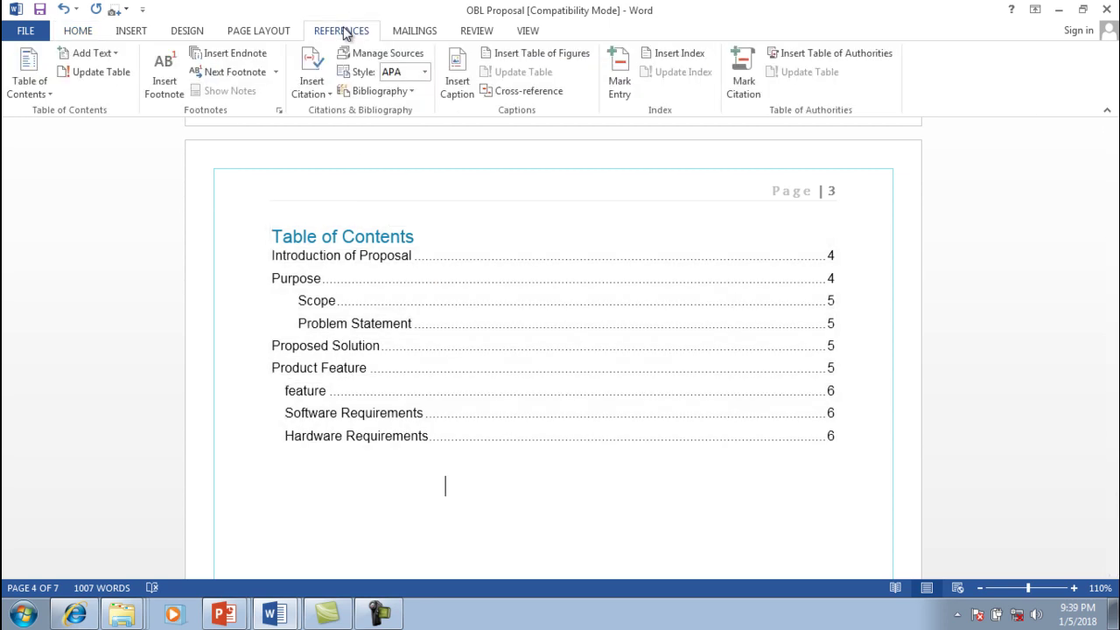
Step: Mark the page-4 paragraph starting 'So by using this application' as a Level 1 entry
click(115, 59)
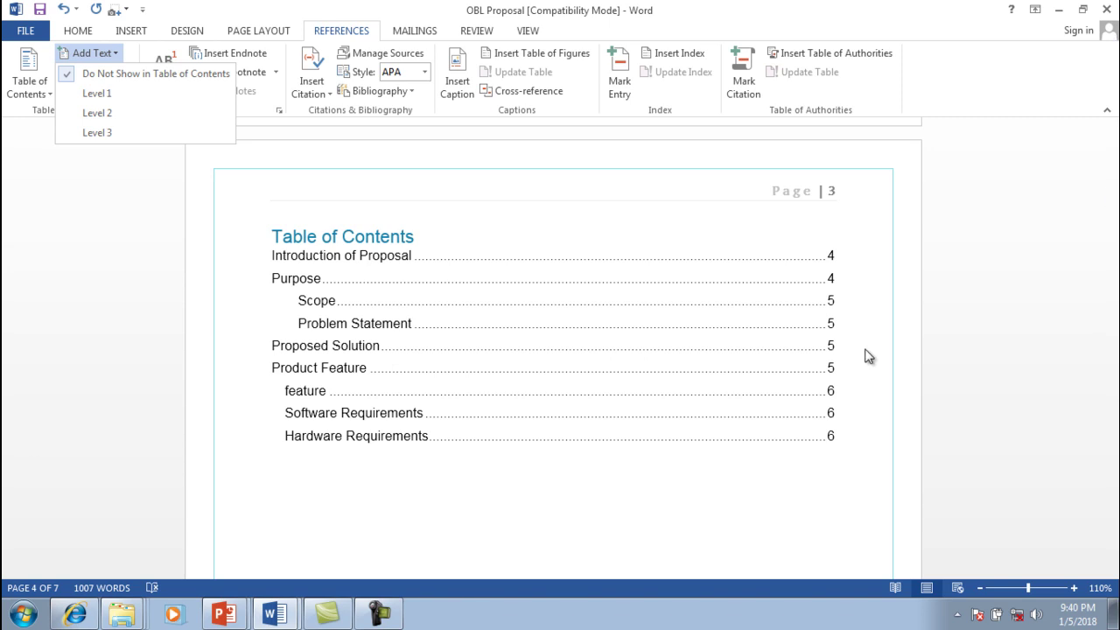
click(772, 499)
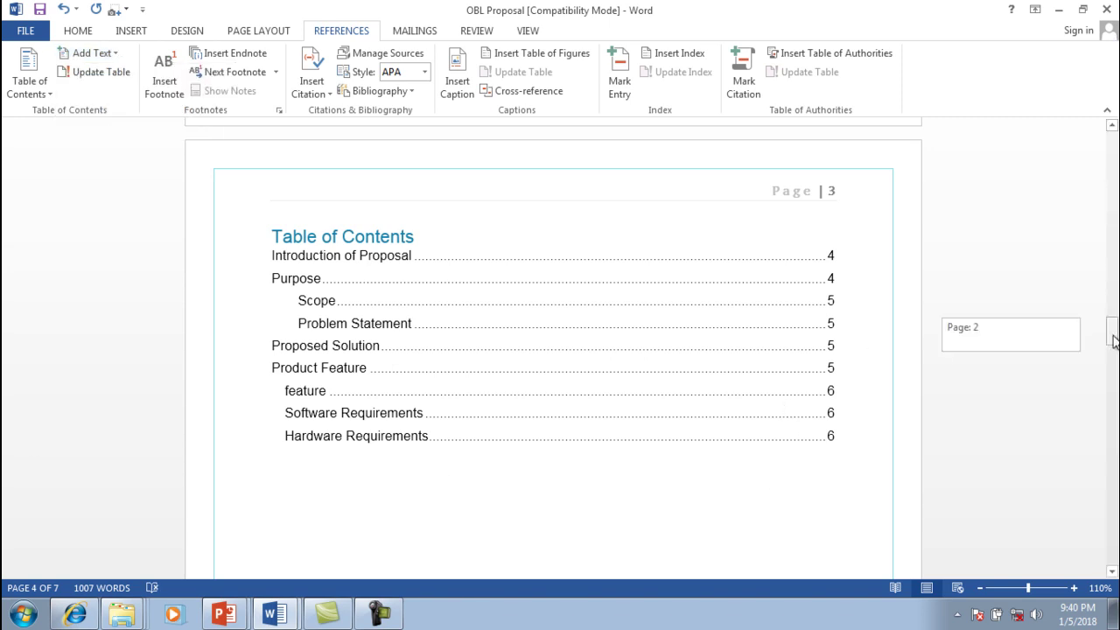
drag(1113, 340, 1113, 400)
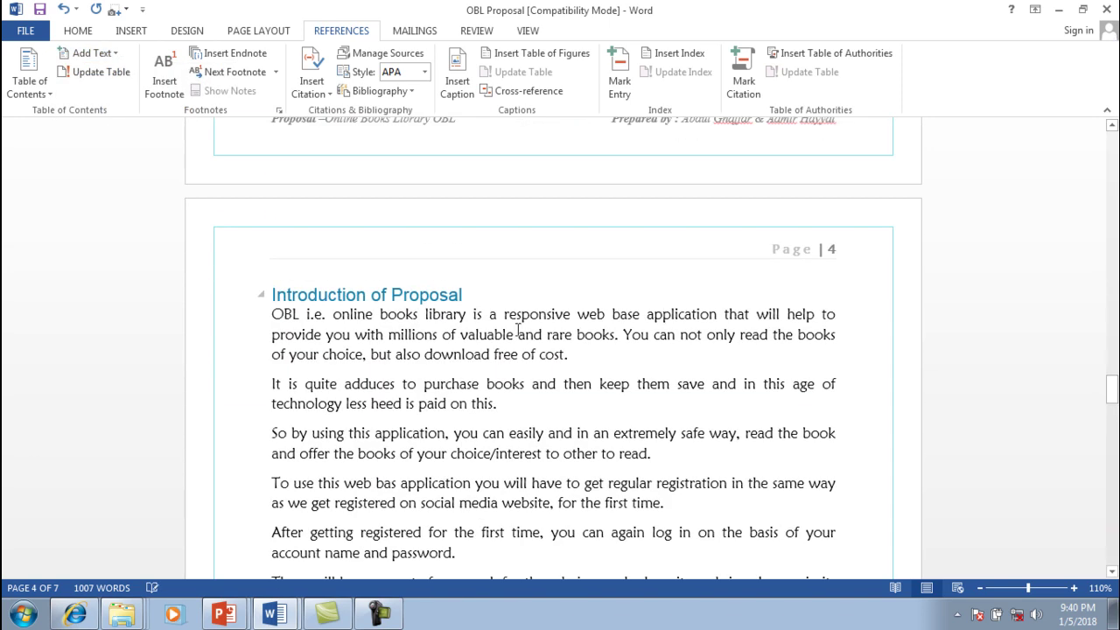
drag(374, 434, 272, 434)
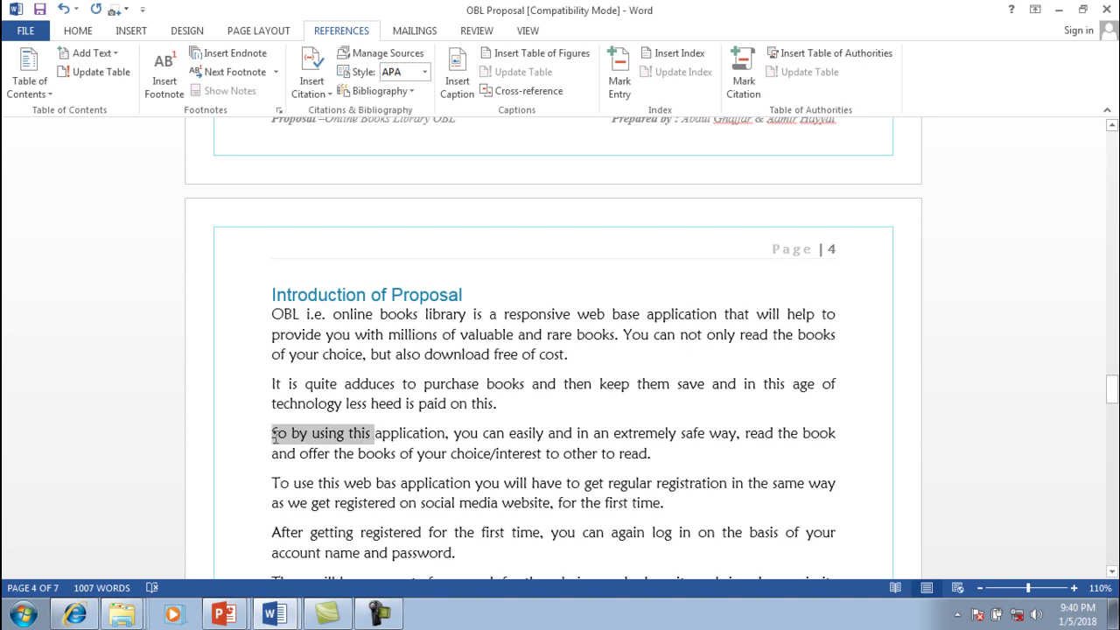
click(98, 54)
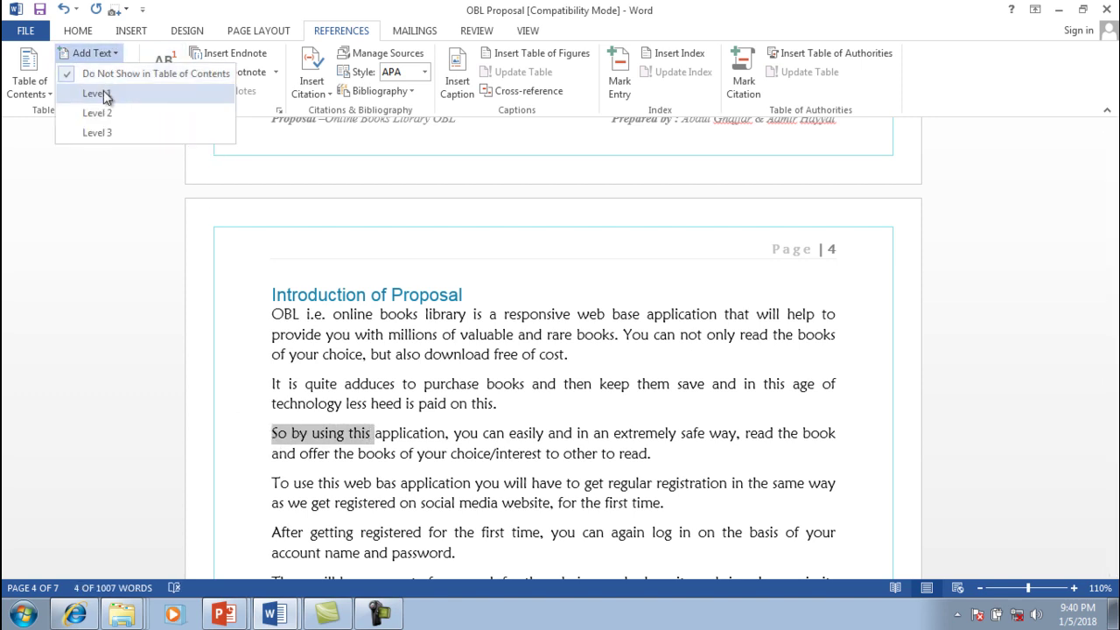
click(101, 93)
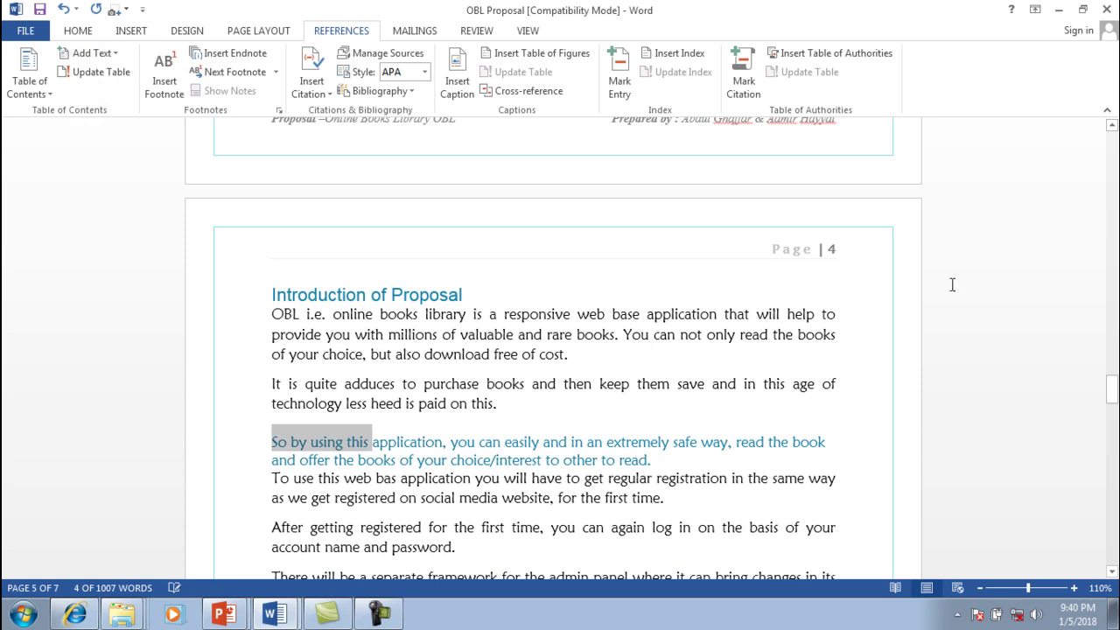
drag(1116, 398, 1112, 327)
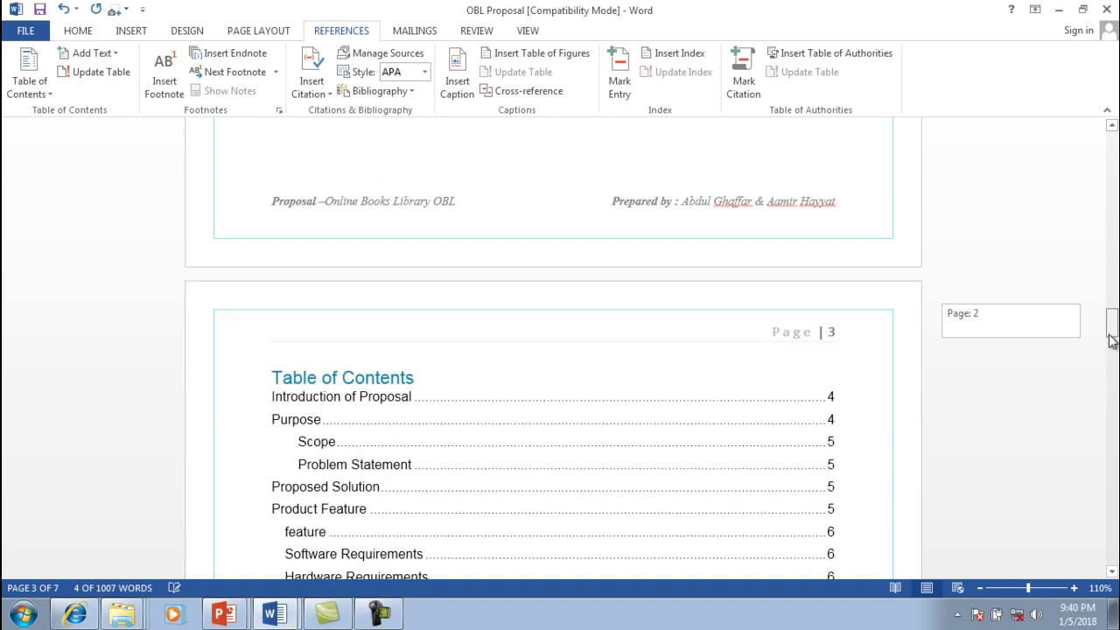
Step: Update the entire table of contents to include the new page-4 entry, then switch to PowerPoint
drag(1112, 327, 1112, 338)
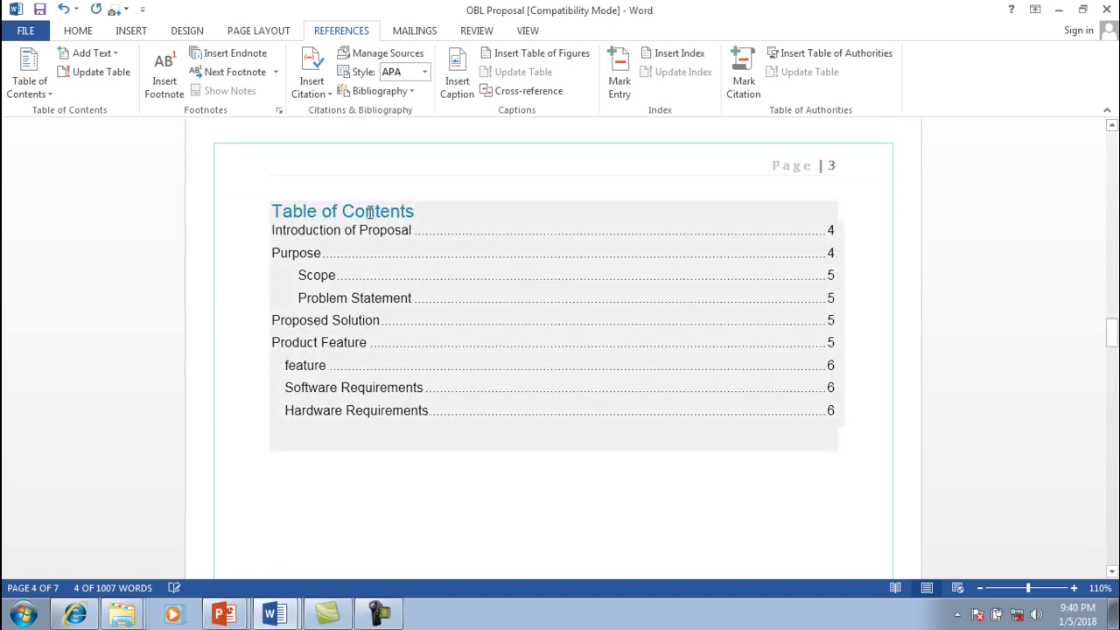
click(307, 202)
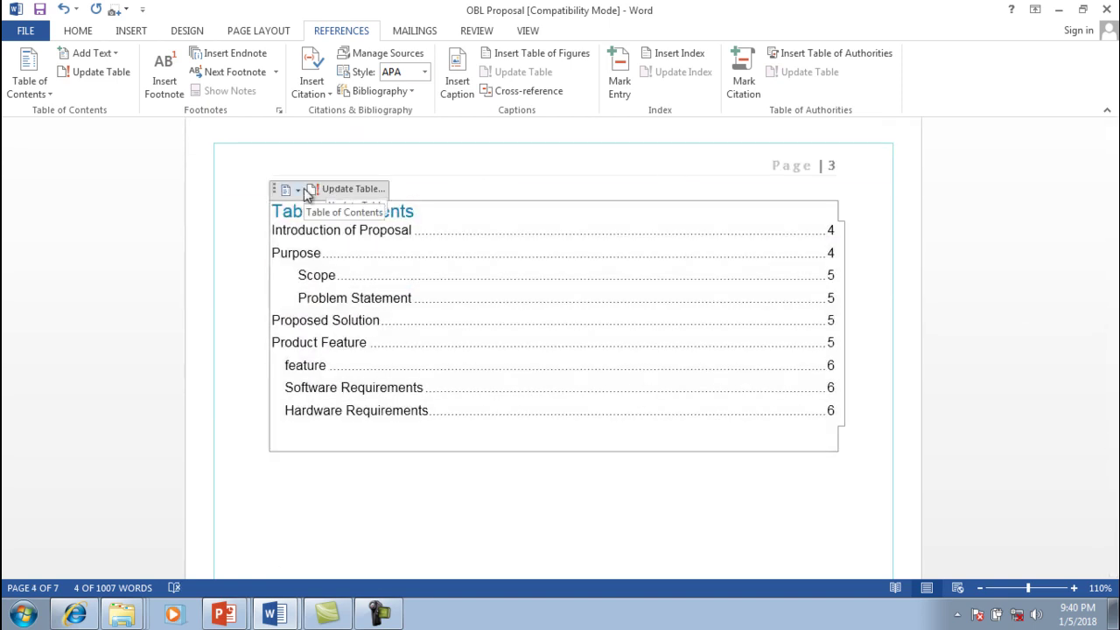
click(298, 190)
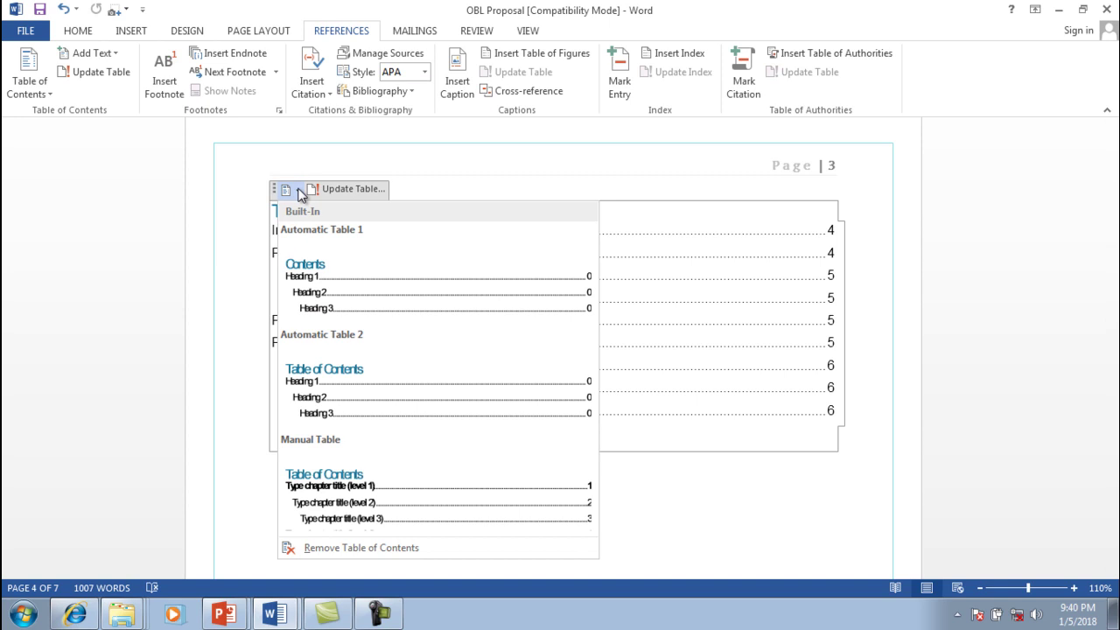
click(341, 189)
click(525, 305)
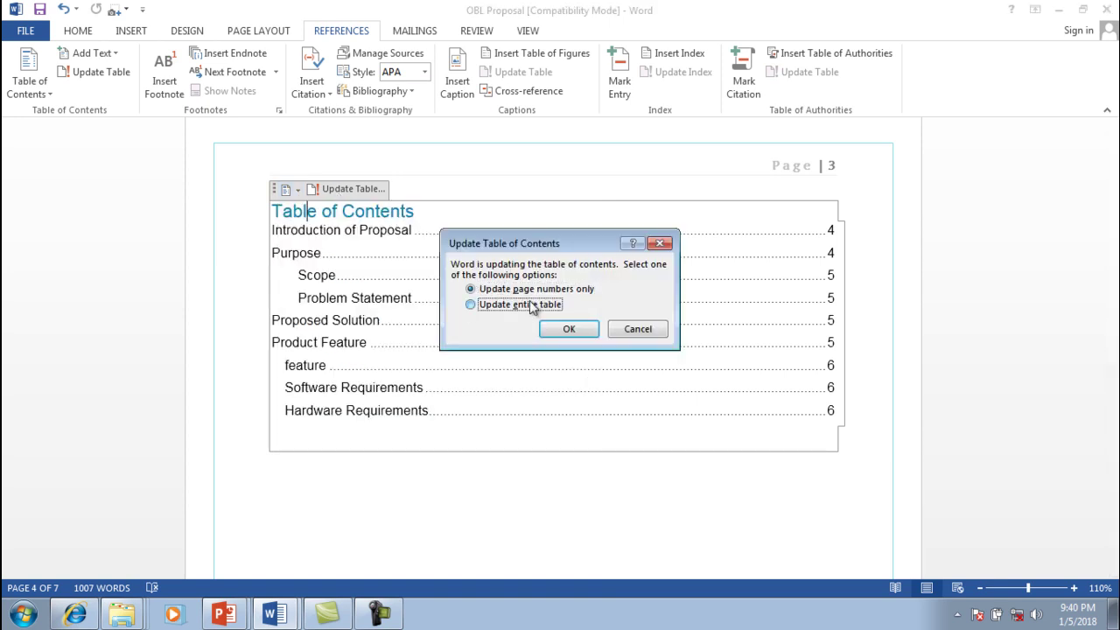
click(566, 332)
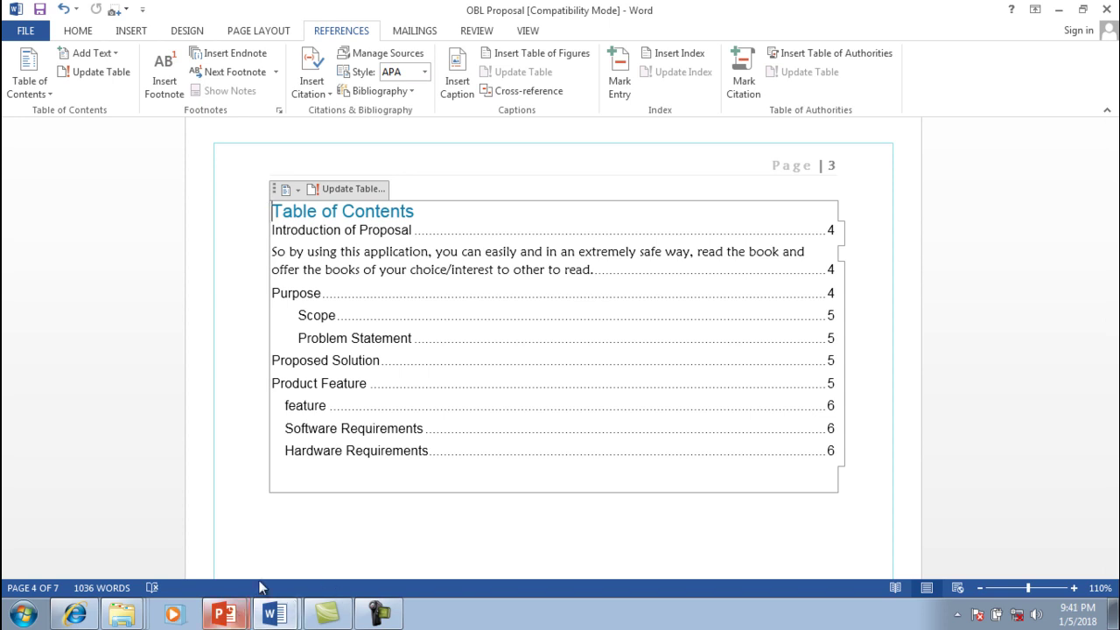
click(237, 614)
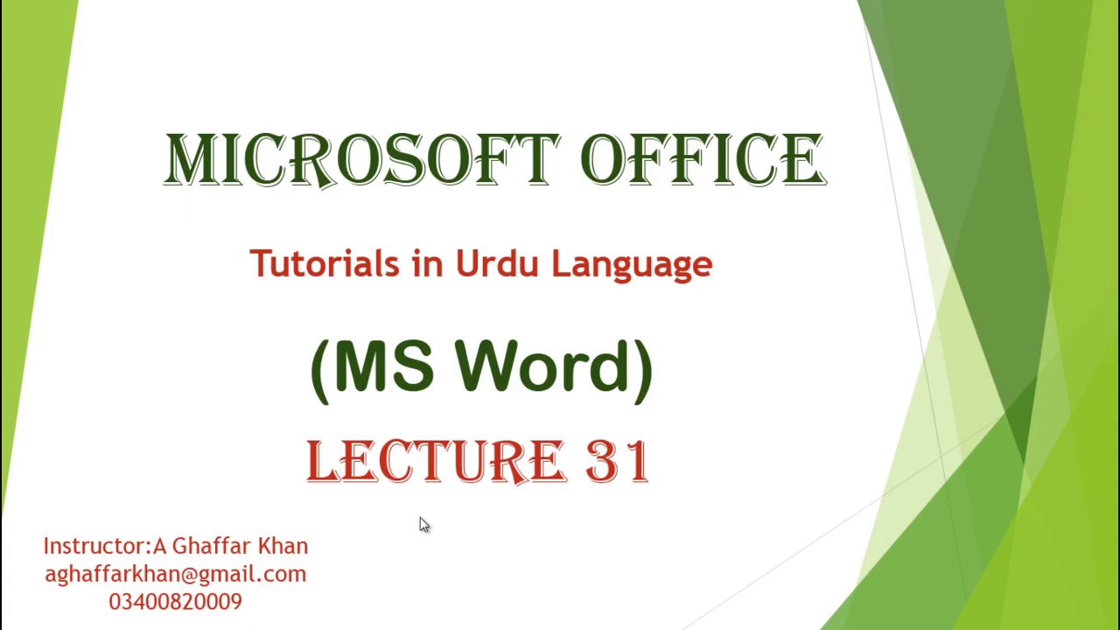
Step: Advance from the Lecture 31 title slide to the closing 'Thanks for Watching' slide
click(421, 517)
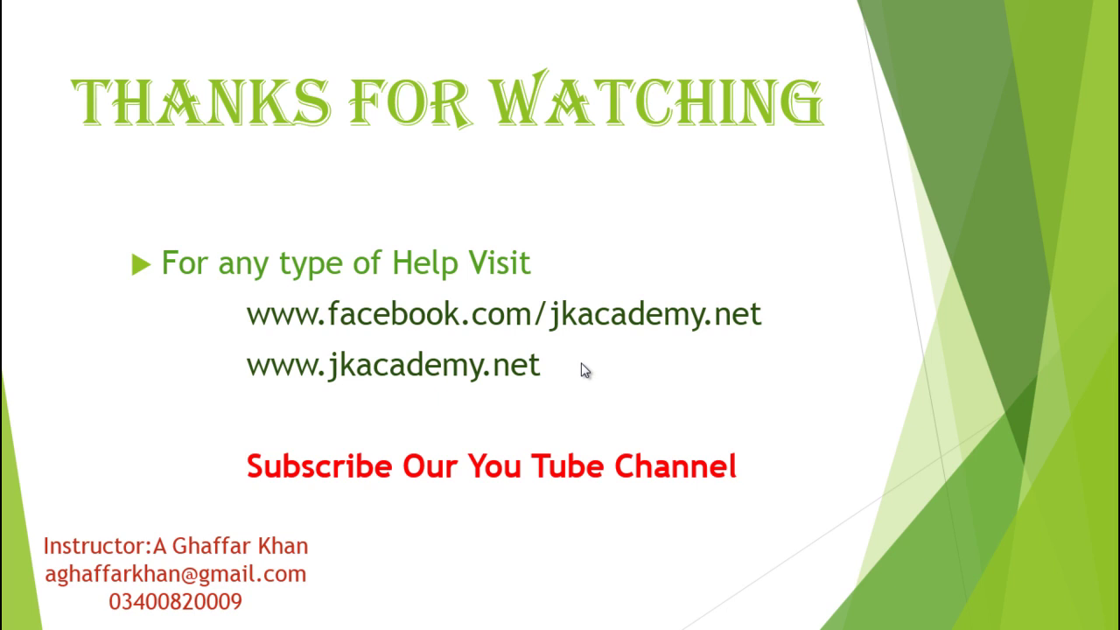
key(alt+Tab)
key(alt+Tab)
key(alt+Tab)
key(alt+Tab)
key(alt+Tab)
key(alt+Tab)
key(alt+Tab)
key(alt+Tab)
key(alt+Tab)
key(alt+Tab)
key(alt+Tab)
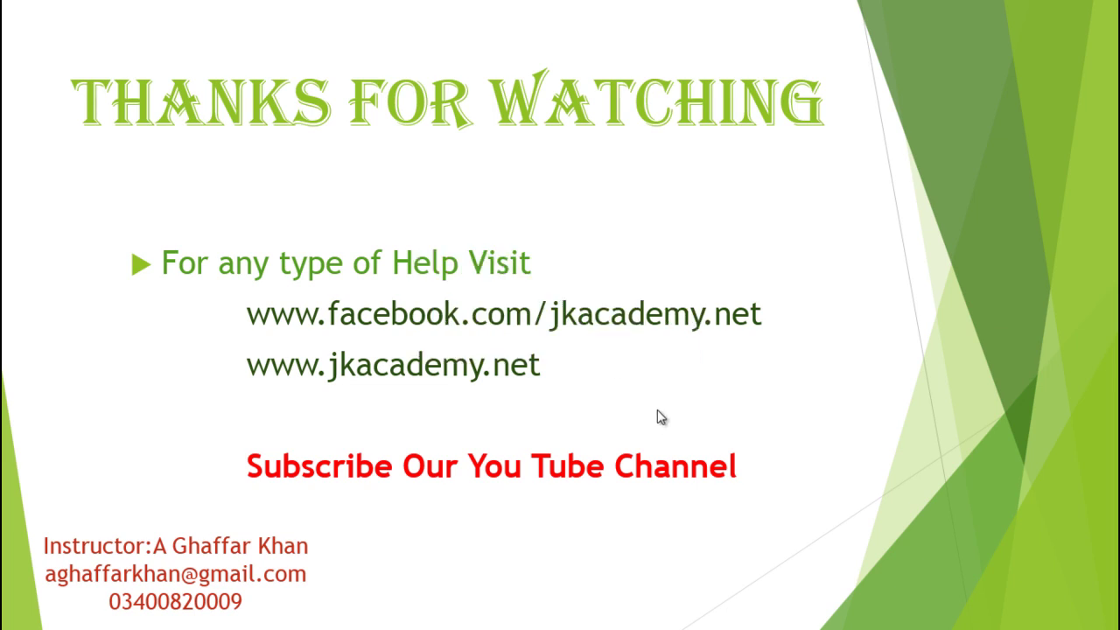